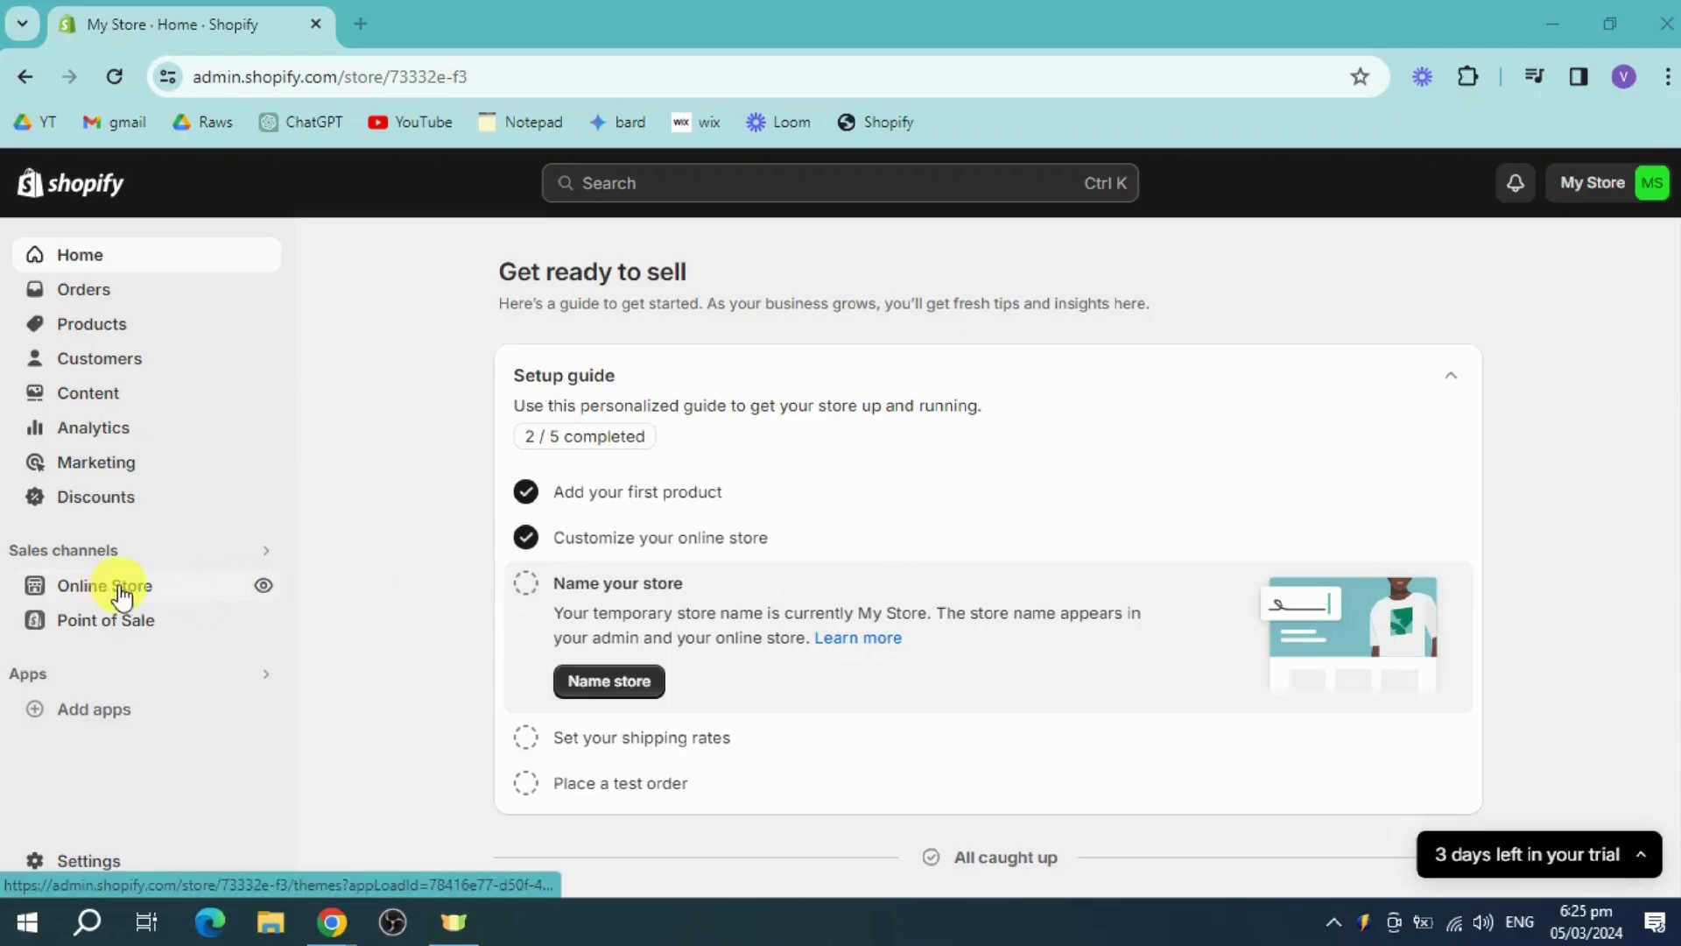
Step: Open the online store's themes and check the version details of the current Dawn theme
left_click(167, 598)
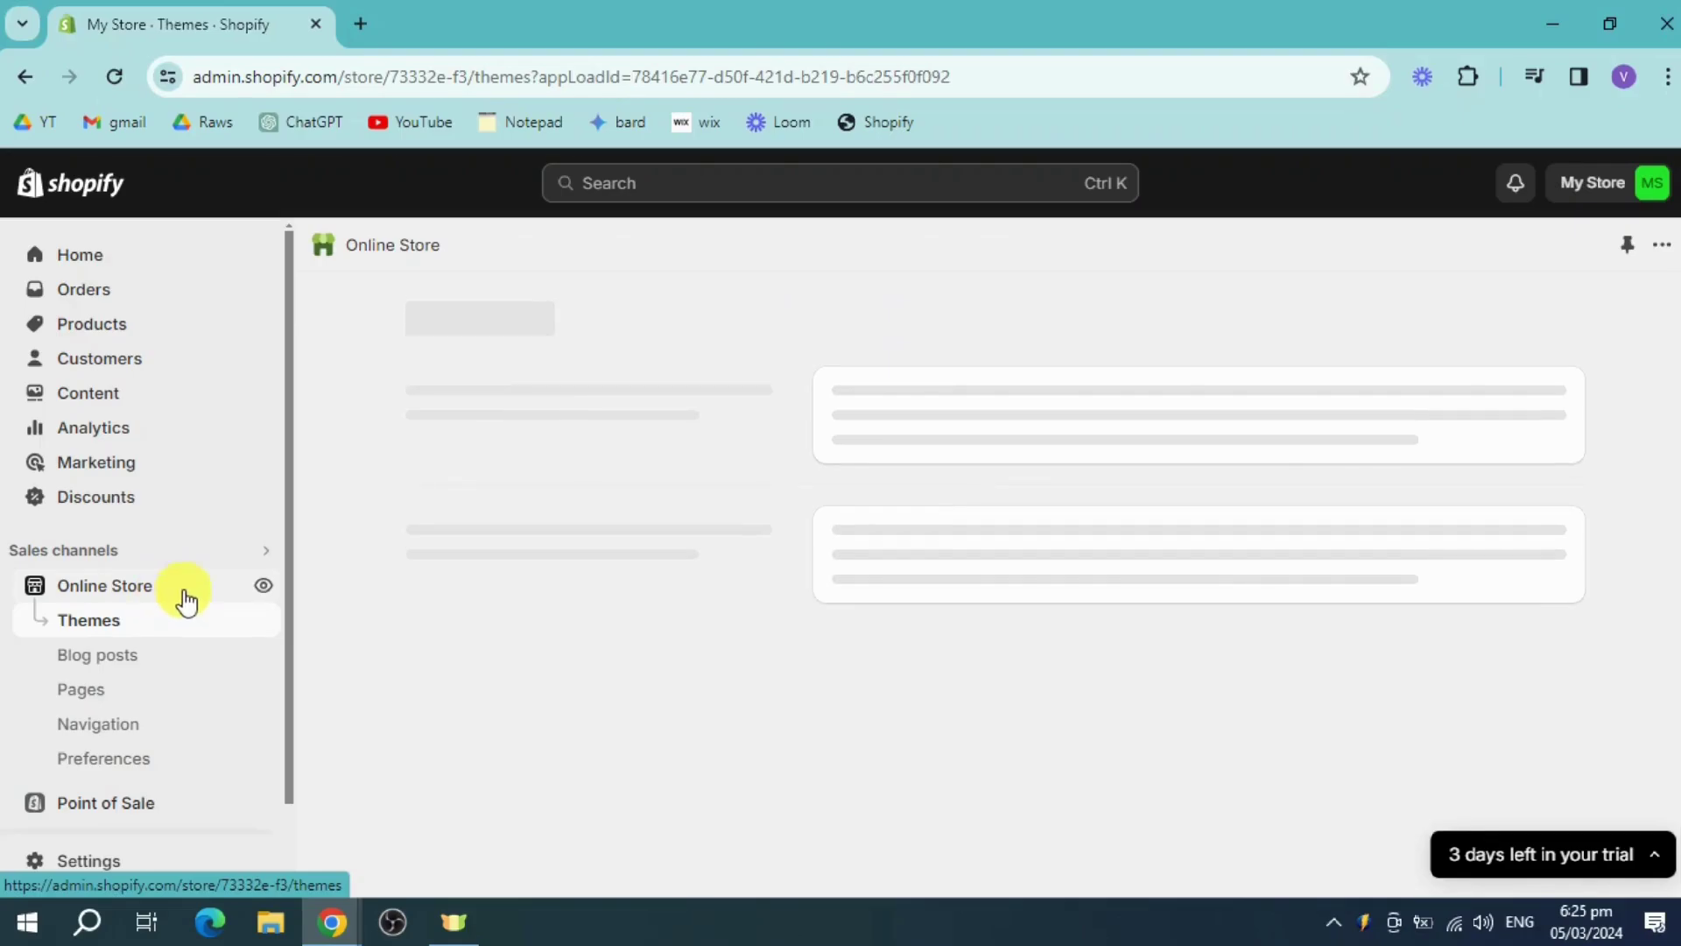
scroll(1219, 590, "down", 3)
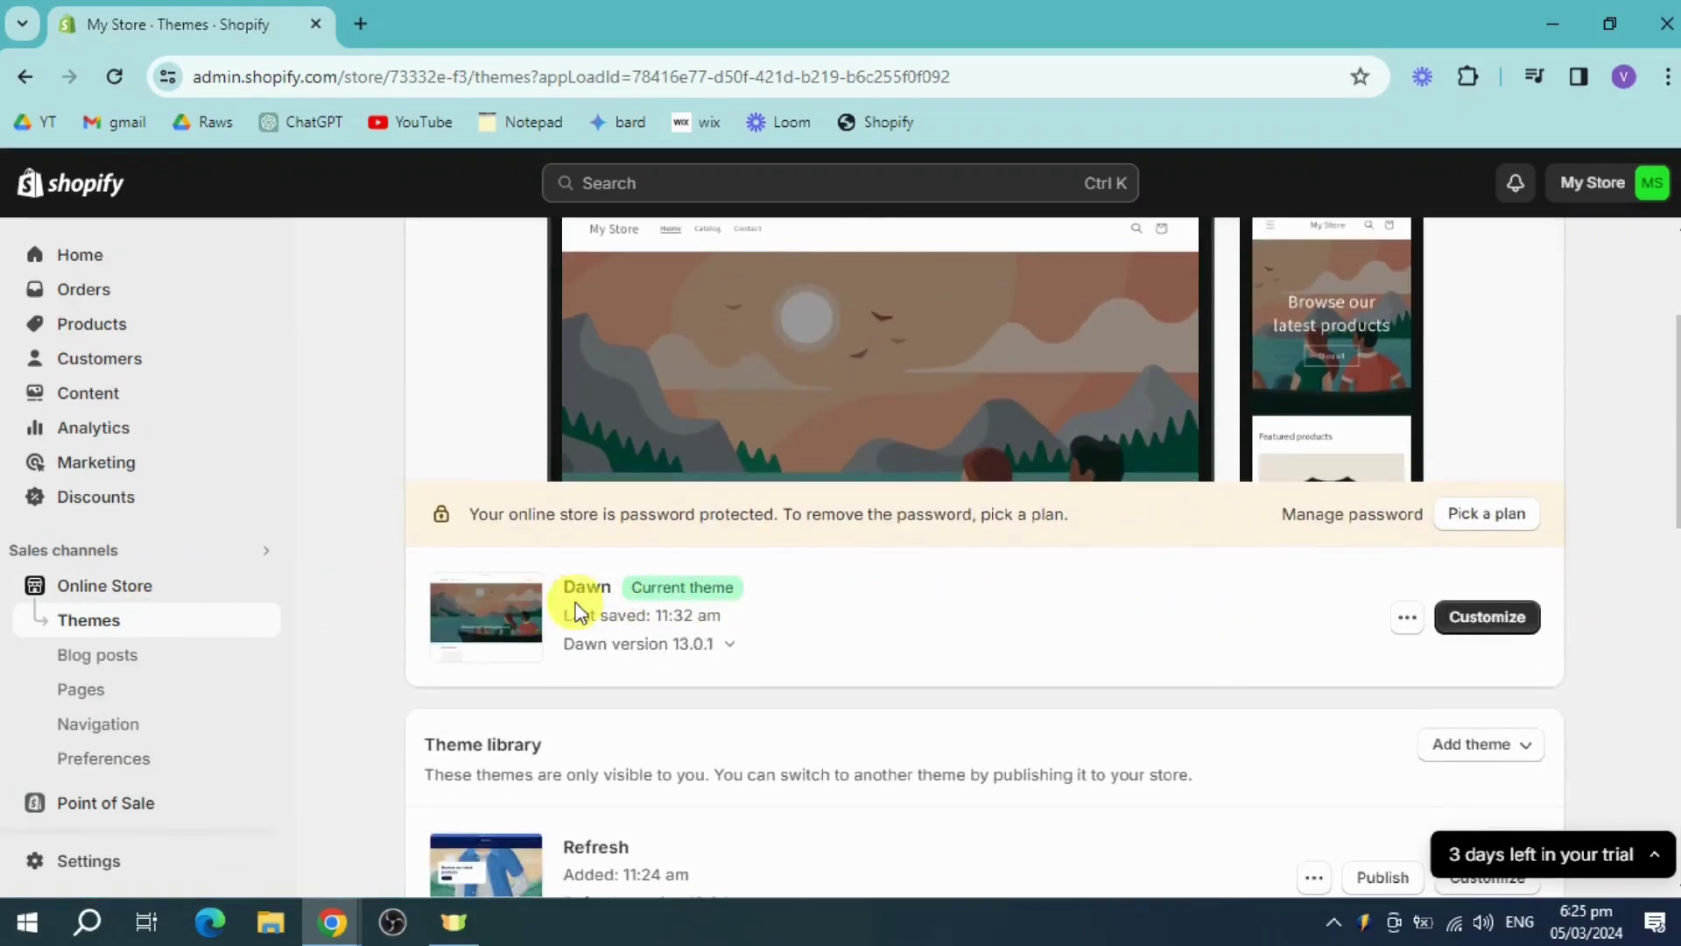
left_click(725, 647)
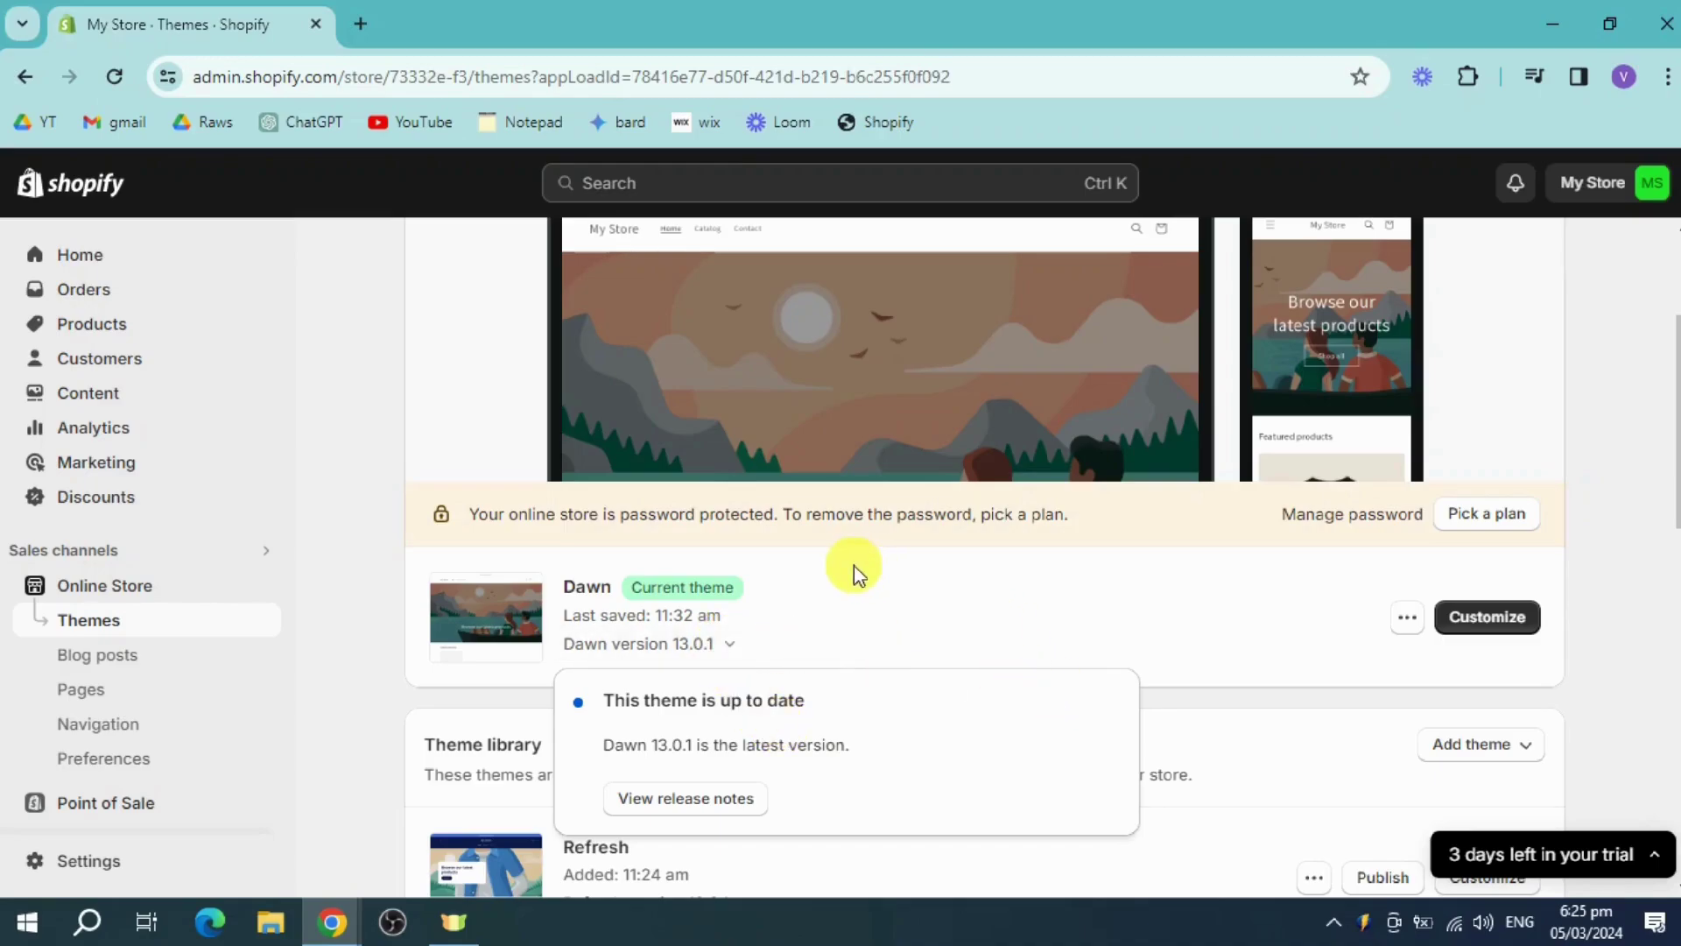
left_click(1651, 639)
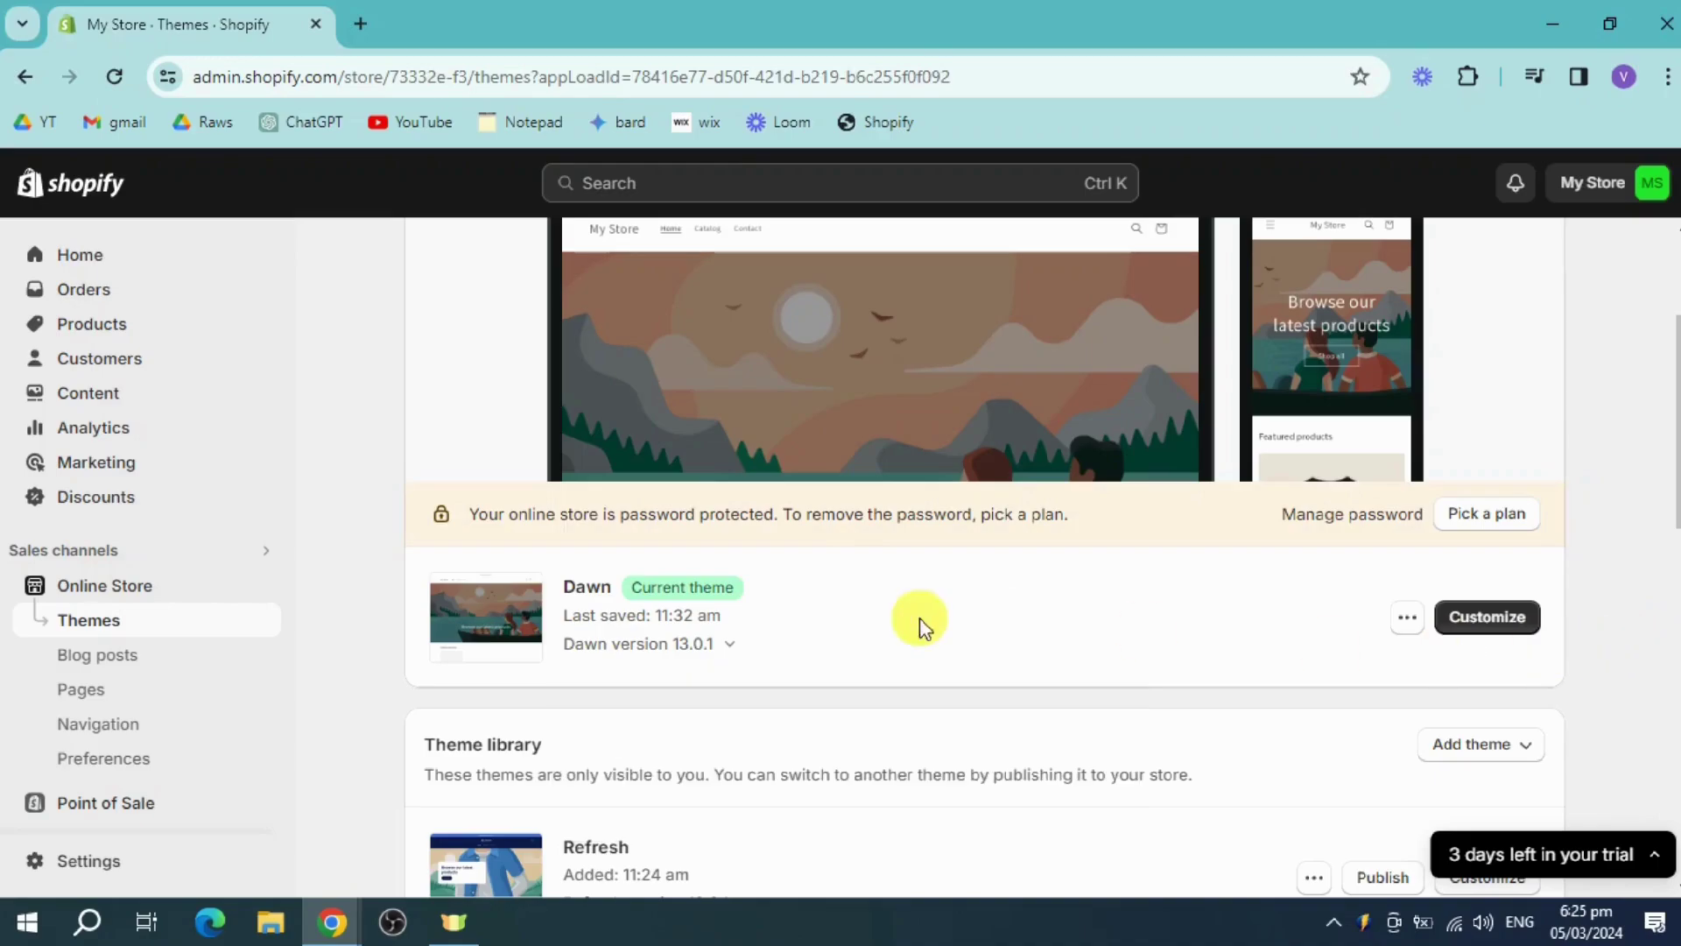
Step: Open Dawn in the theme editor, review its default product page using the Tshirt product, and exit the editor
left_click(1496, 619)
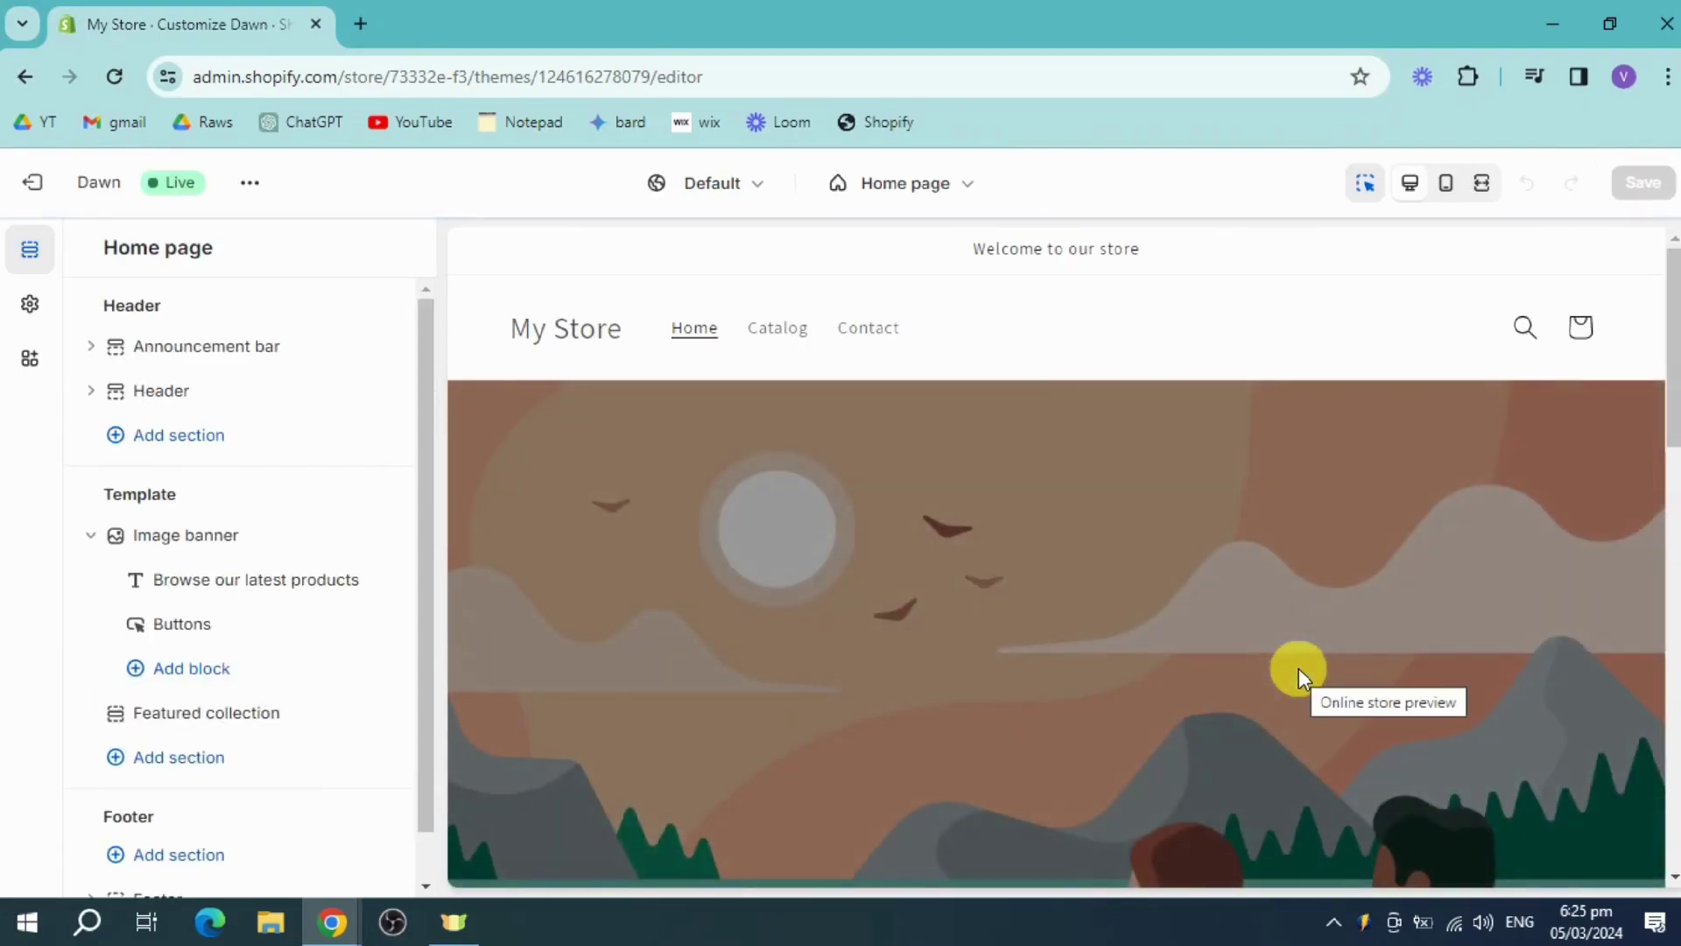
left_click(956, 191)
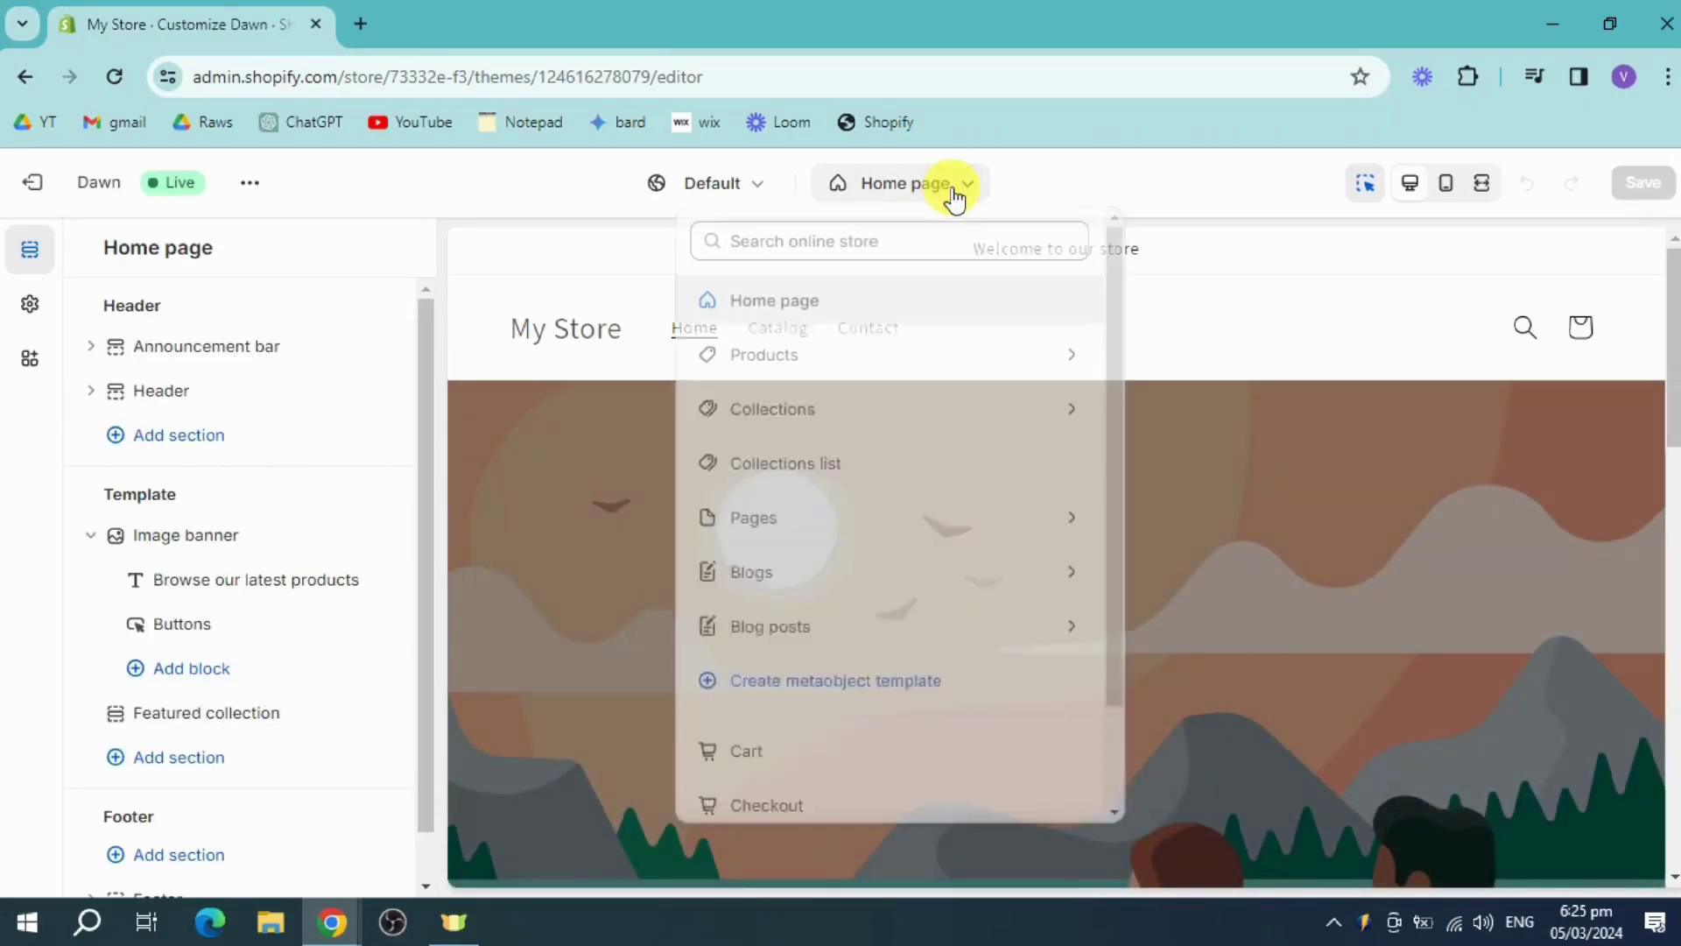
left_click(829, 357)
left_click(926, 380)
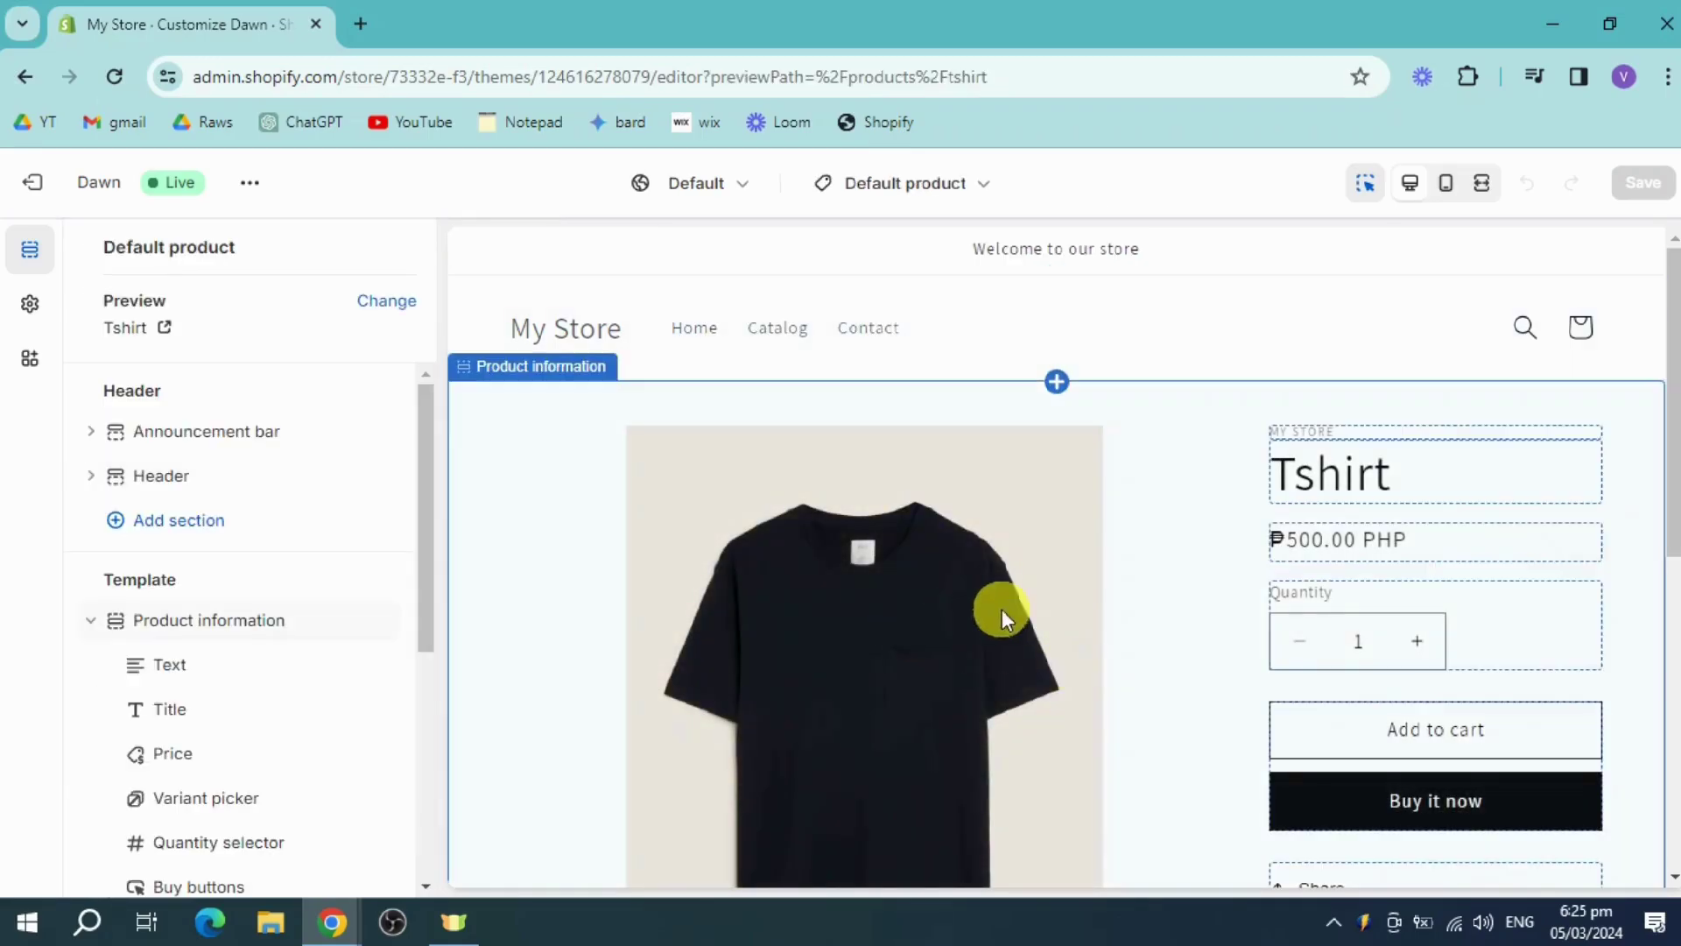
scroll(1427, 639, "down", 2)
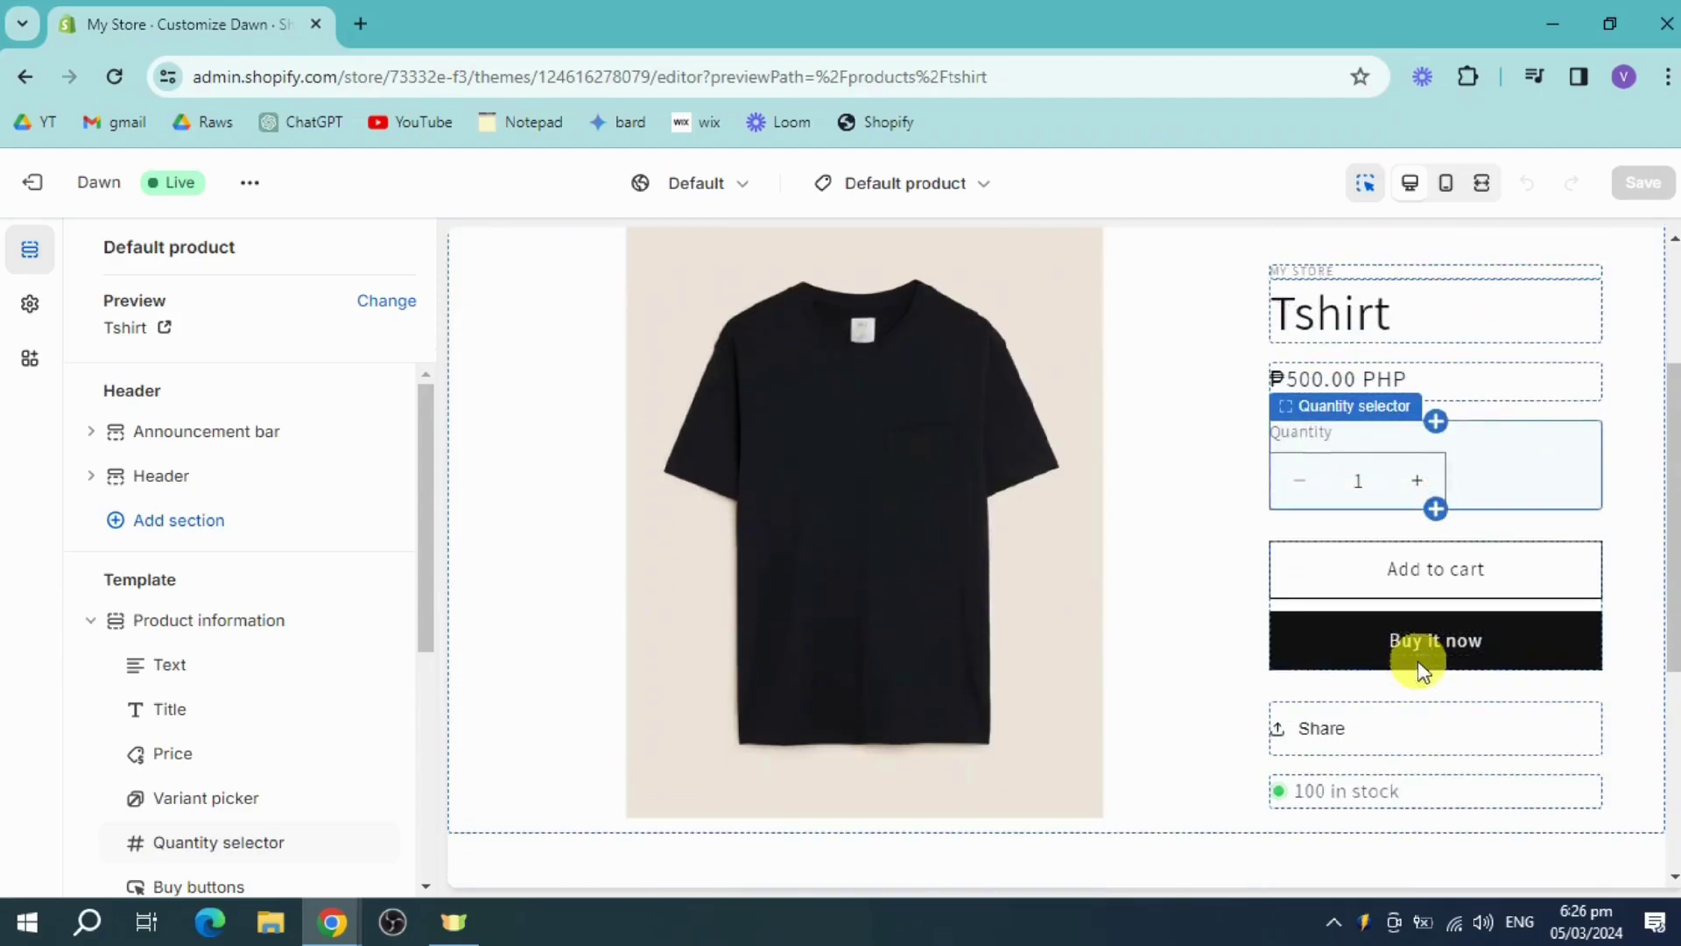
scroll(1340, 663, "down", 3)
scroll(1339, 664, "up", 5)
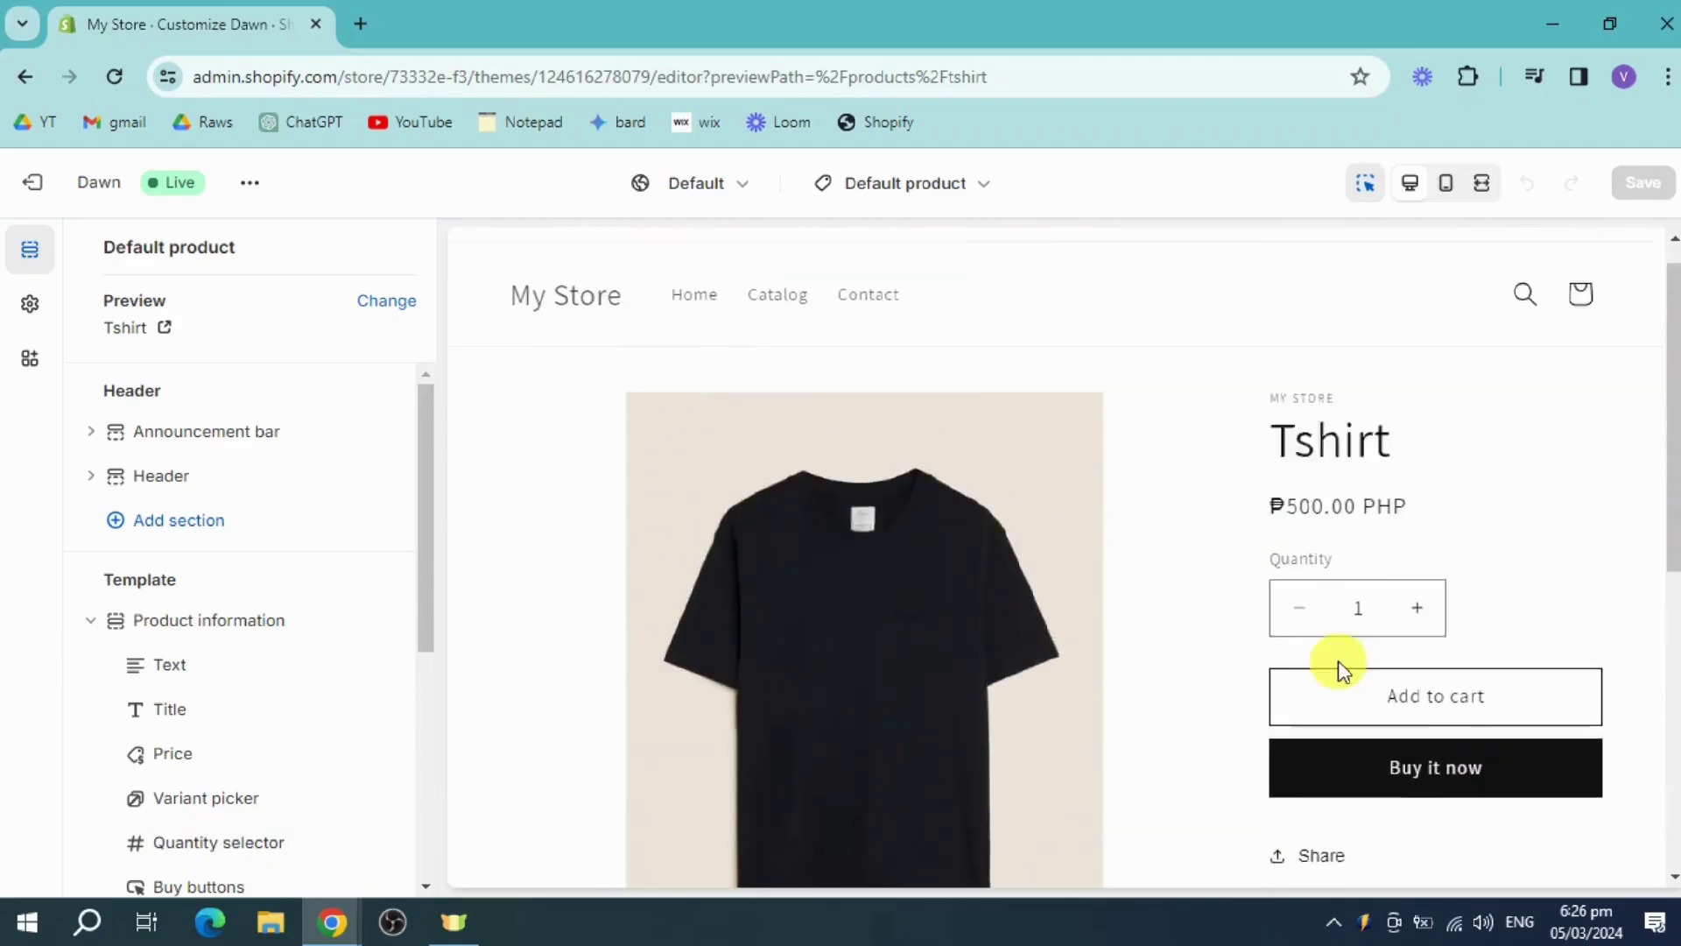
left_click(33, 184)
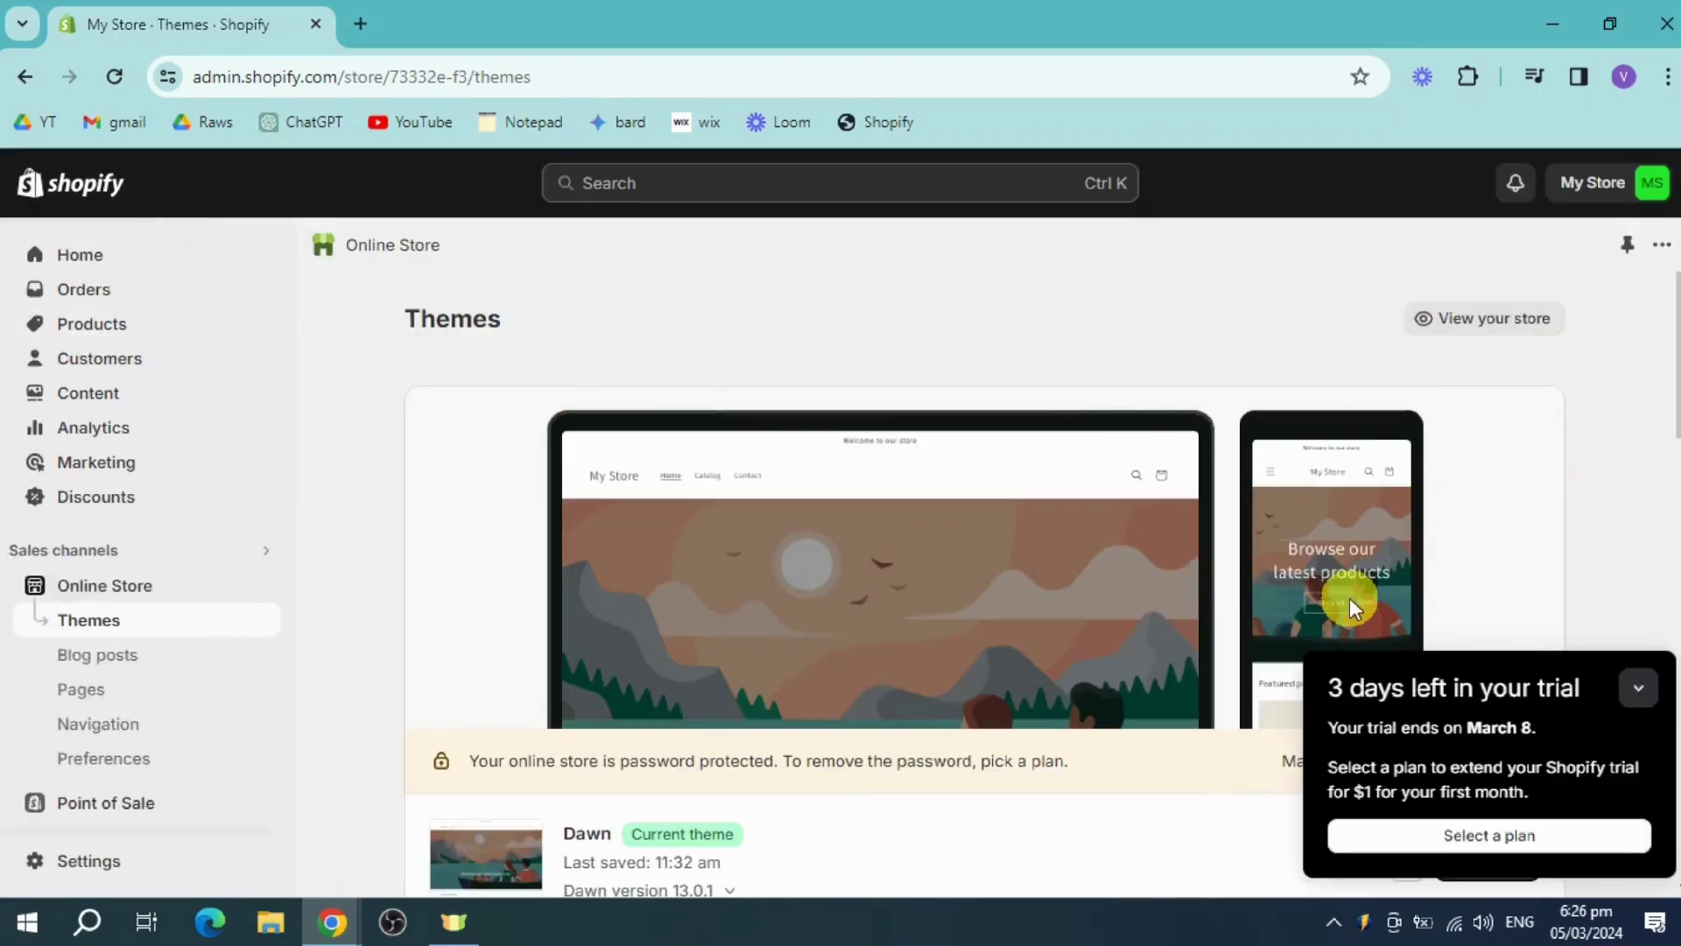
Step: Open the Theme Store from the theme library's options for adding a theme, and return to the store's themes page
left_click(1638, 688)
scroll(1292, 602, "down", 5)
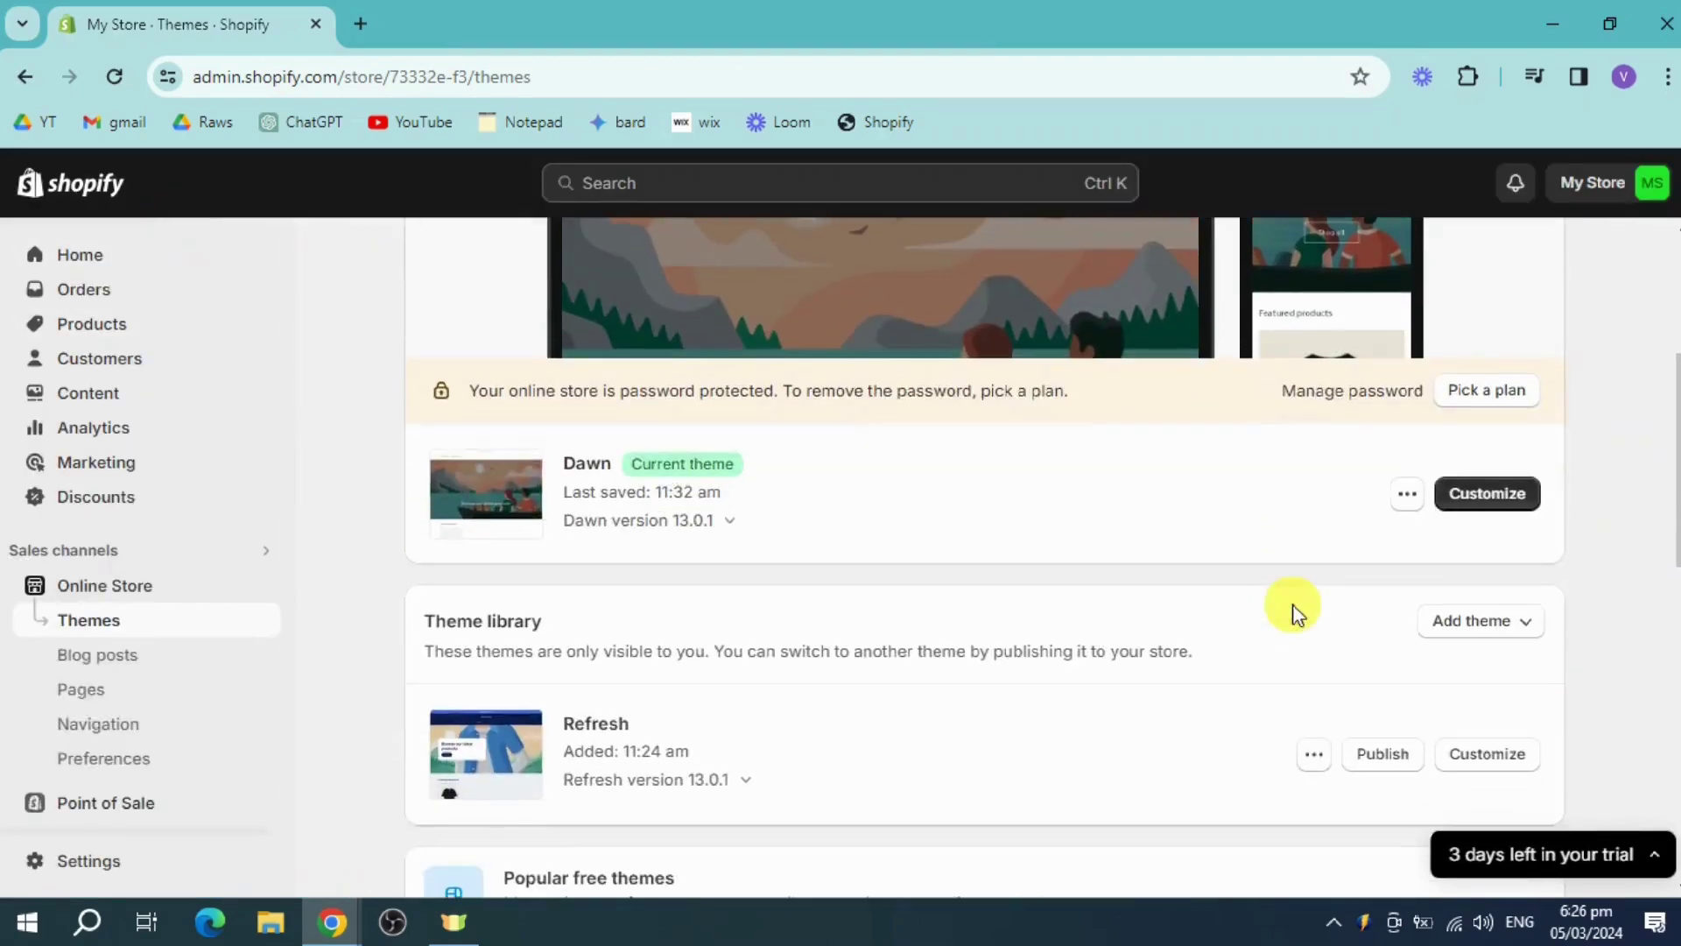
scroll(1283, 610, "down", 2)
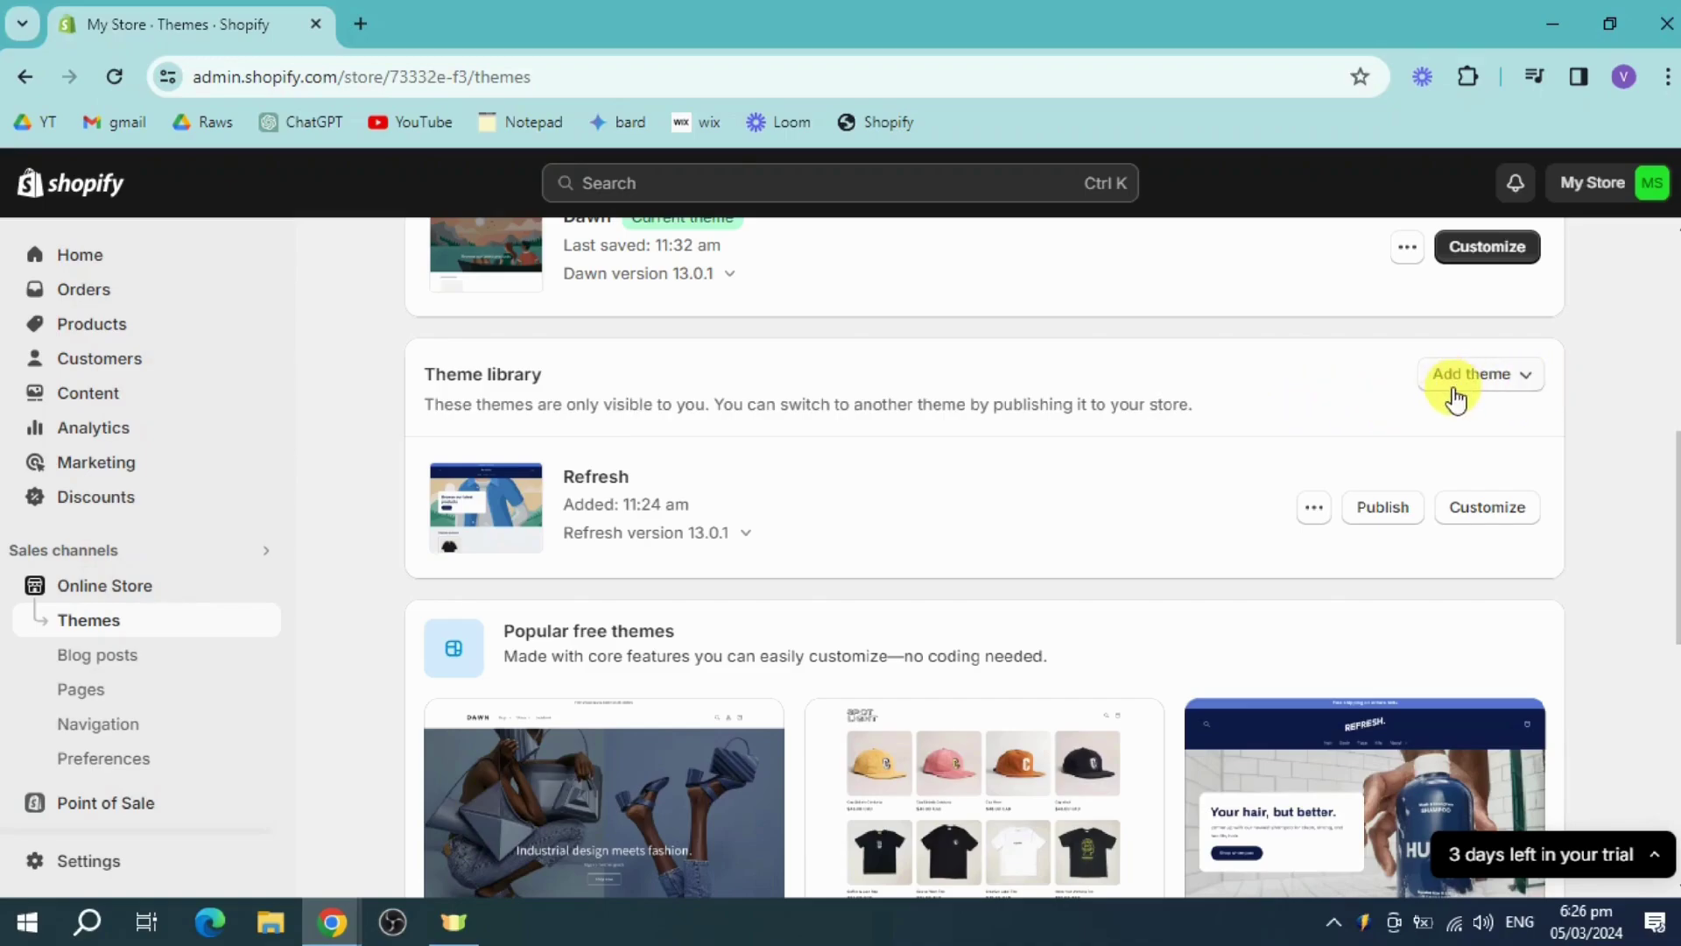
left_click(1515, 375)
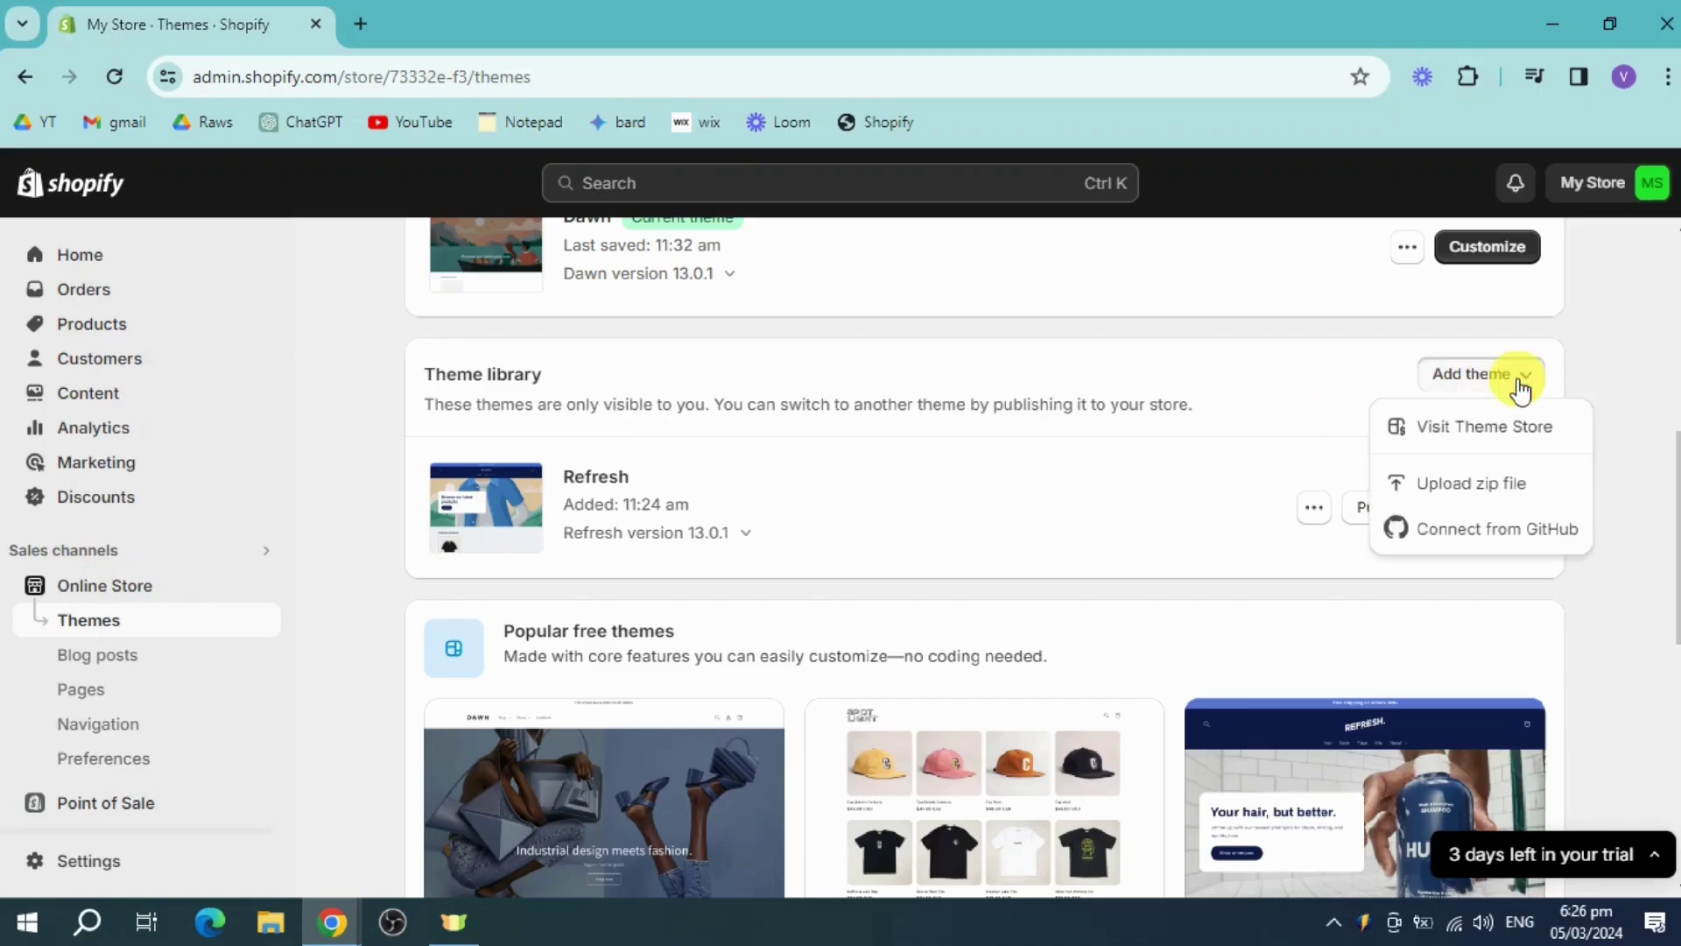
left_click(1491, 428)
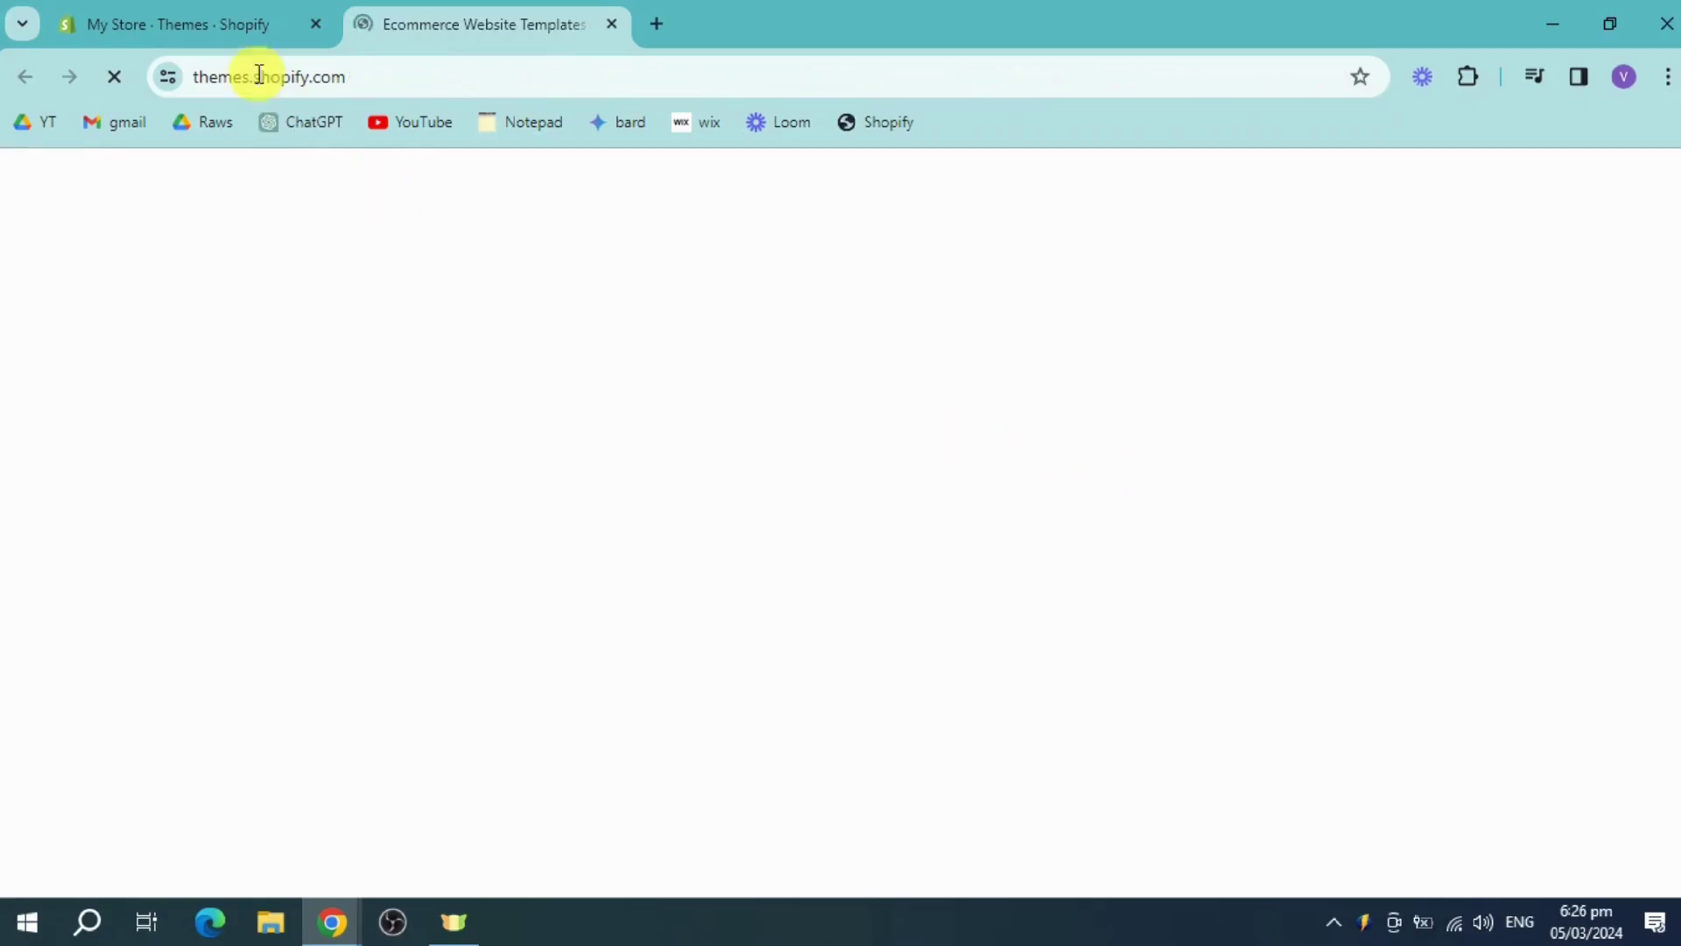
left_click(170, 19)
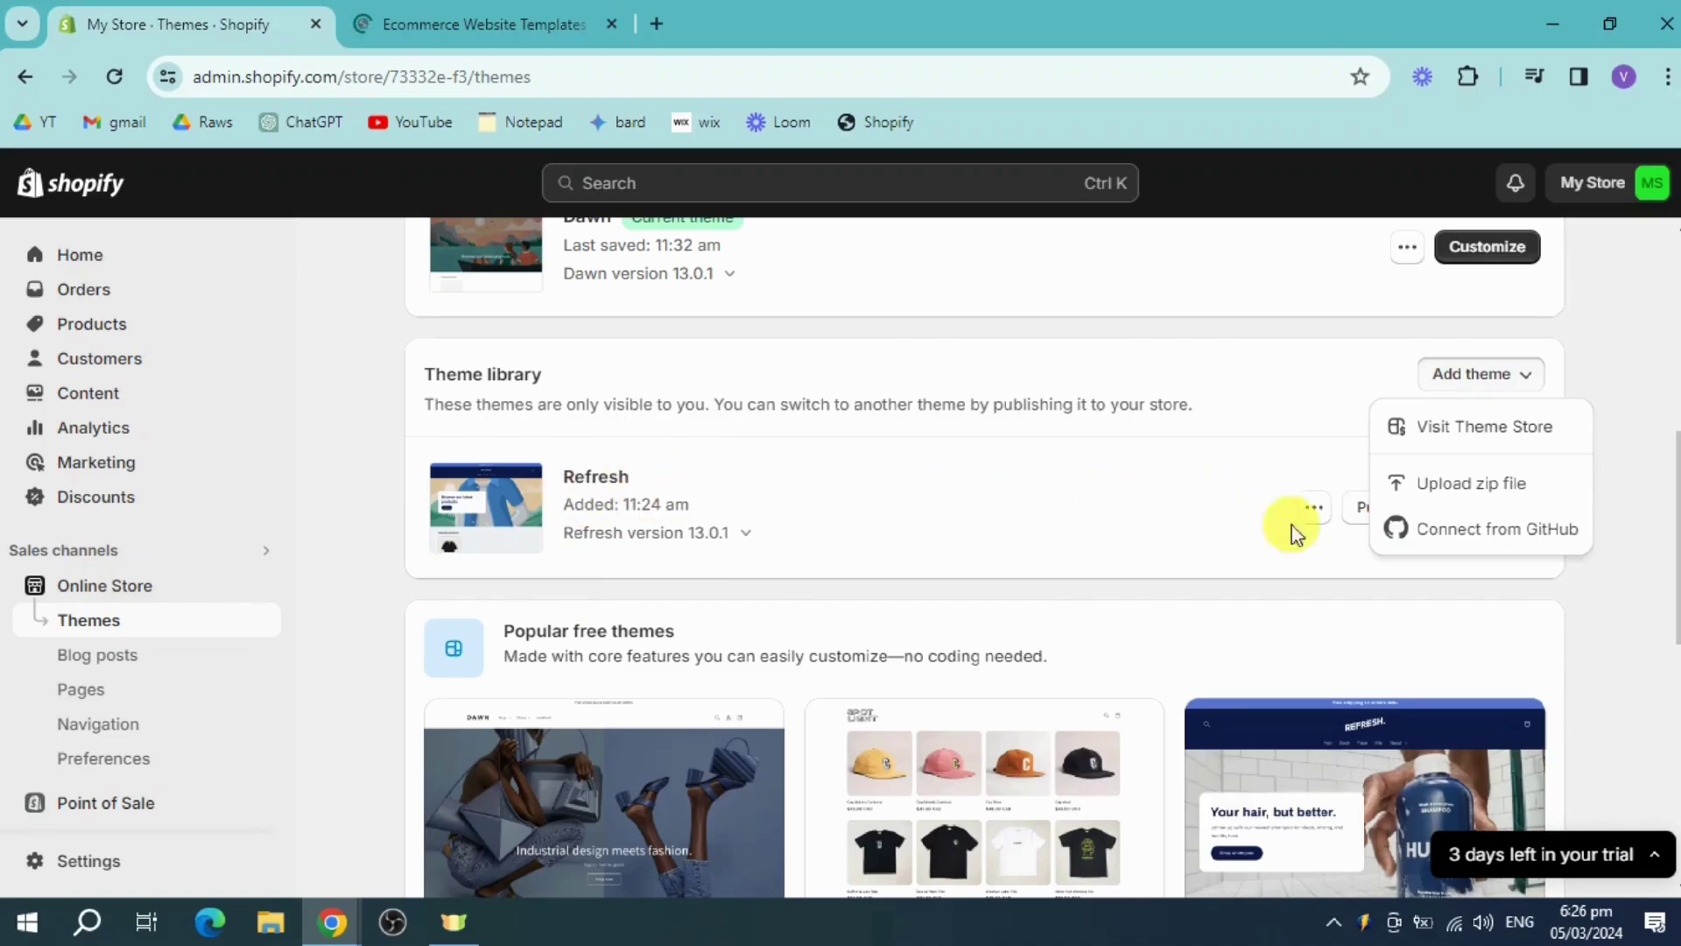
left_click(1416, 582)
Step: Open the Refresh theme for customization and load its default product template with the Tshirt product
left_click(1474, 516)
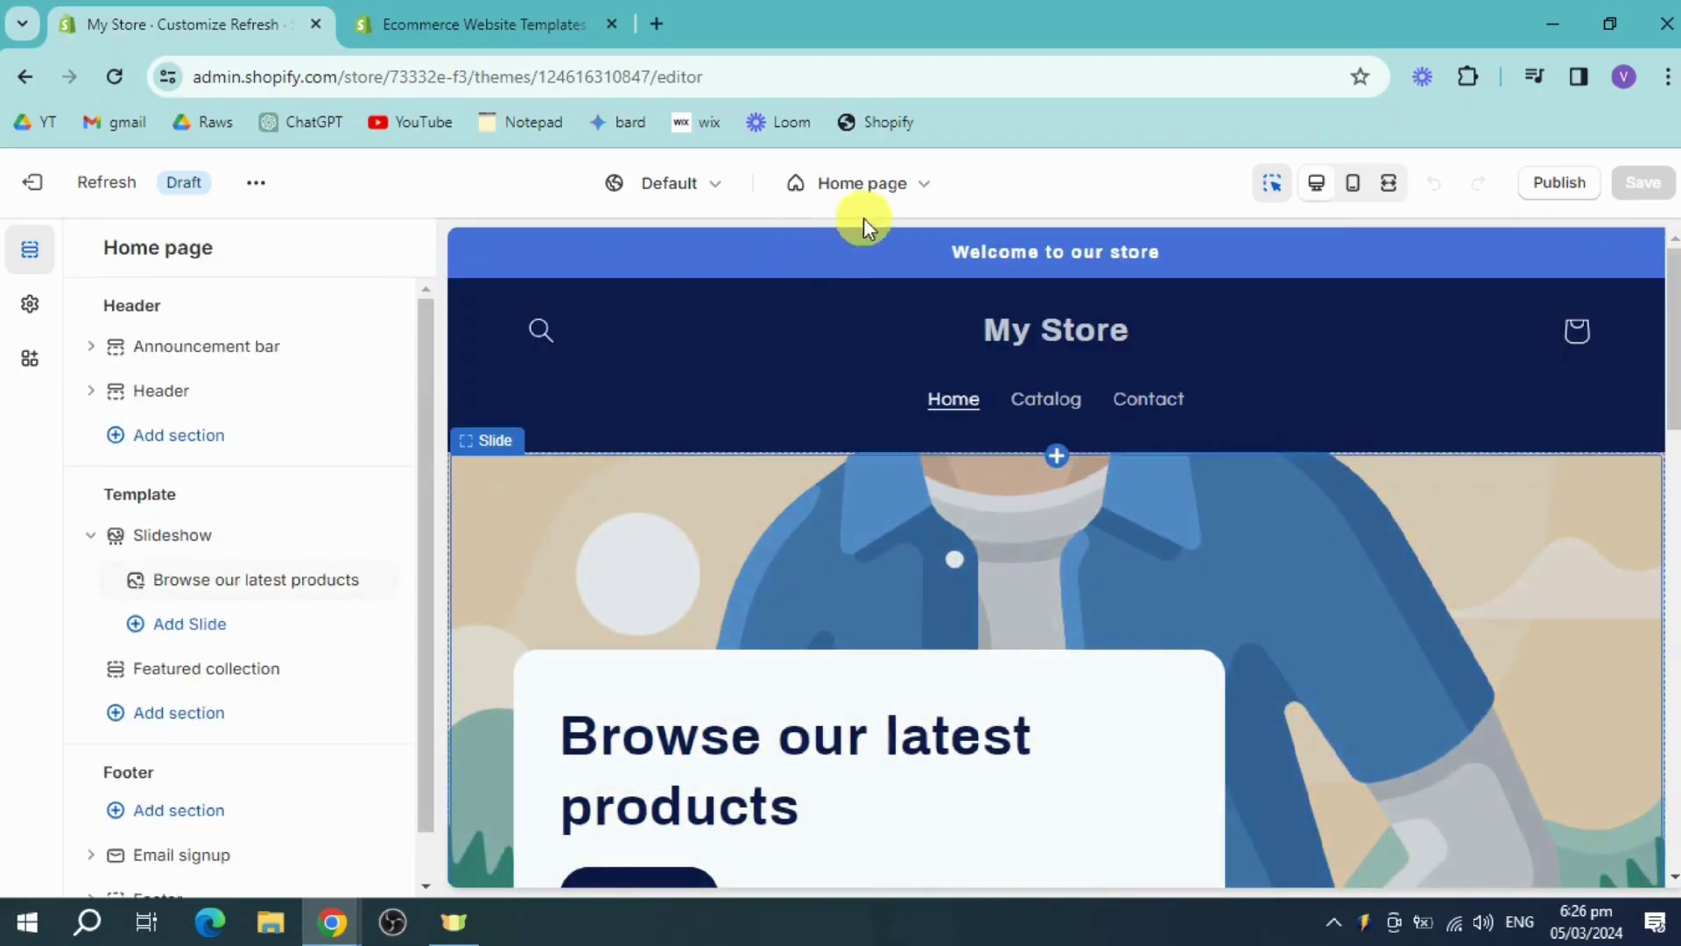
left_click(900, 188)
left_click(801, 356)
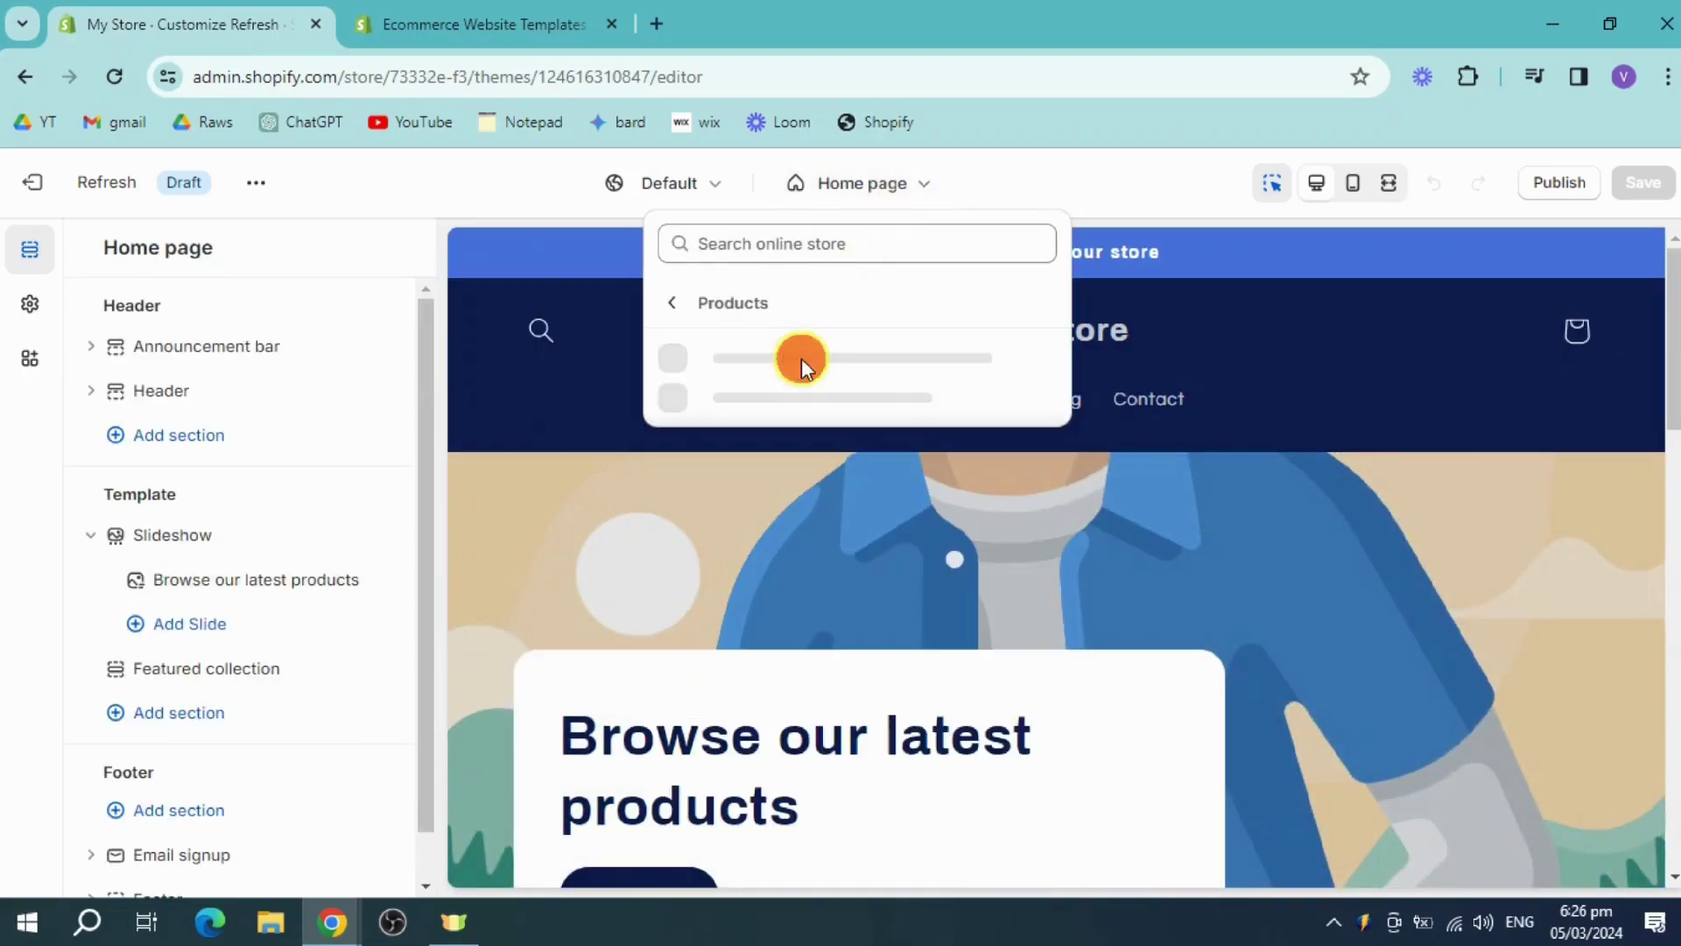
left_click(828, 372)
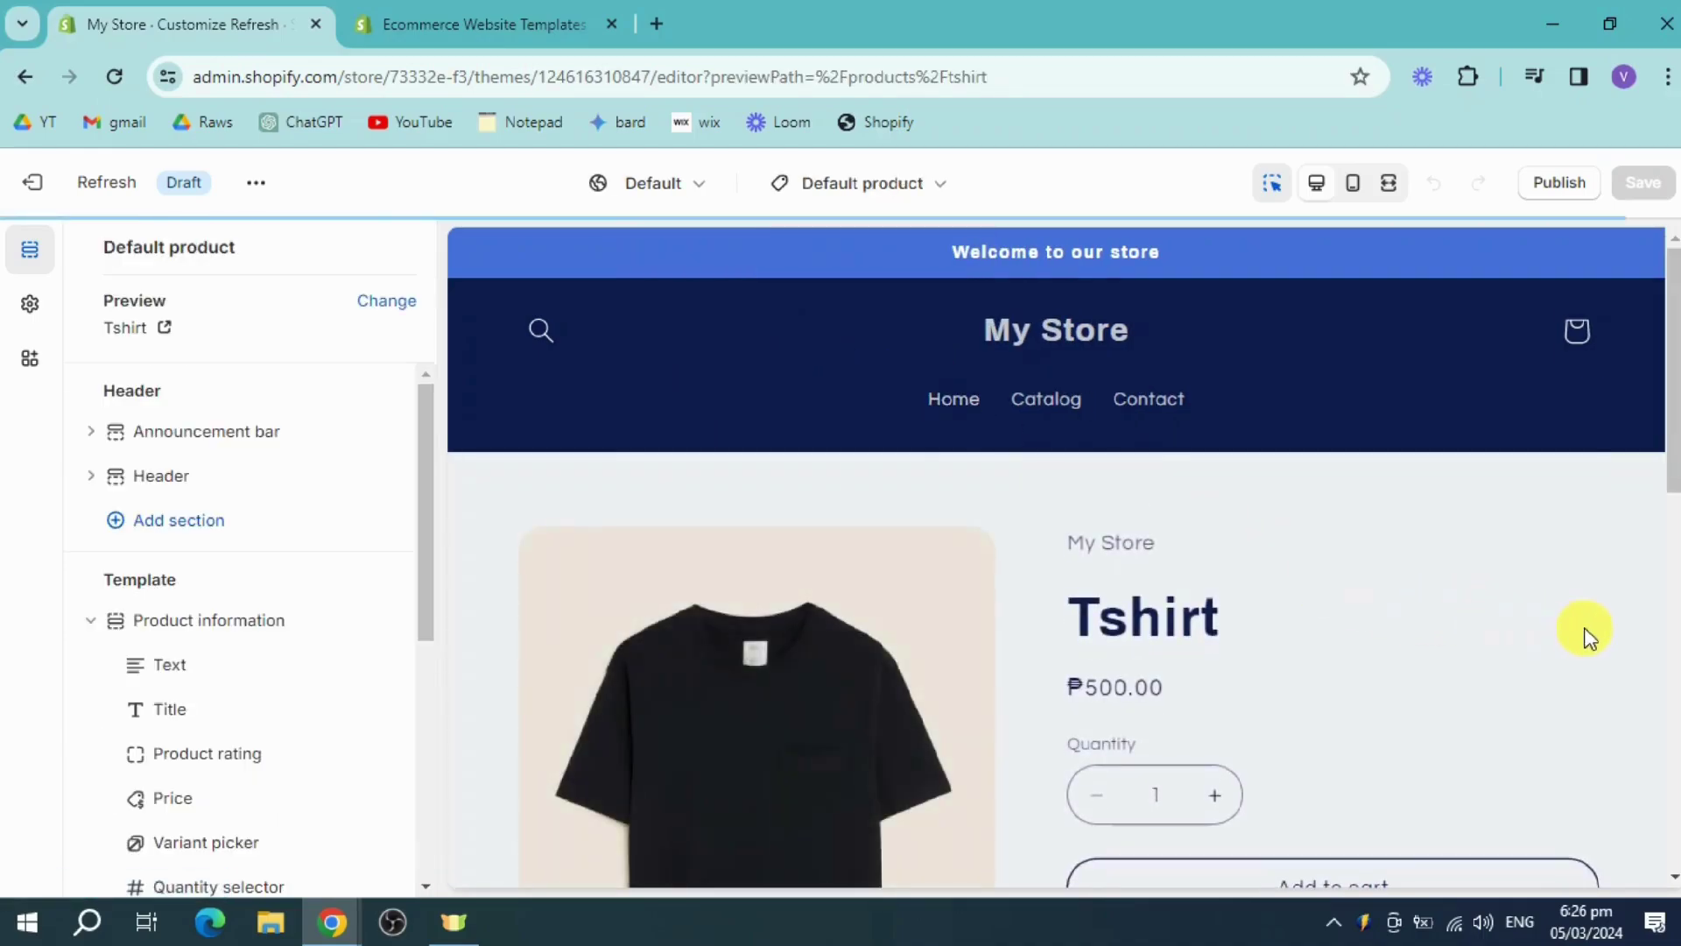
scroll(1586, 632, "down", 3)
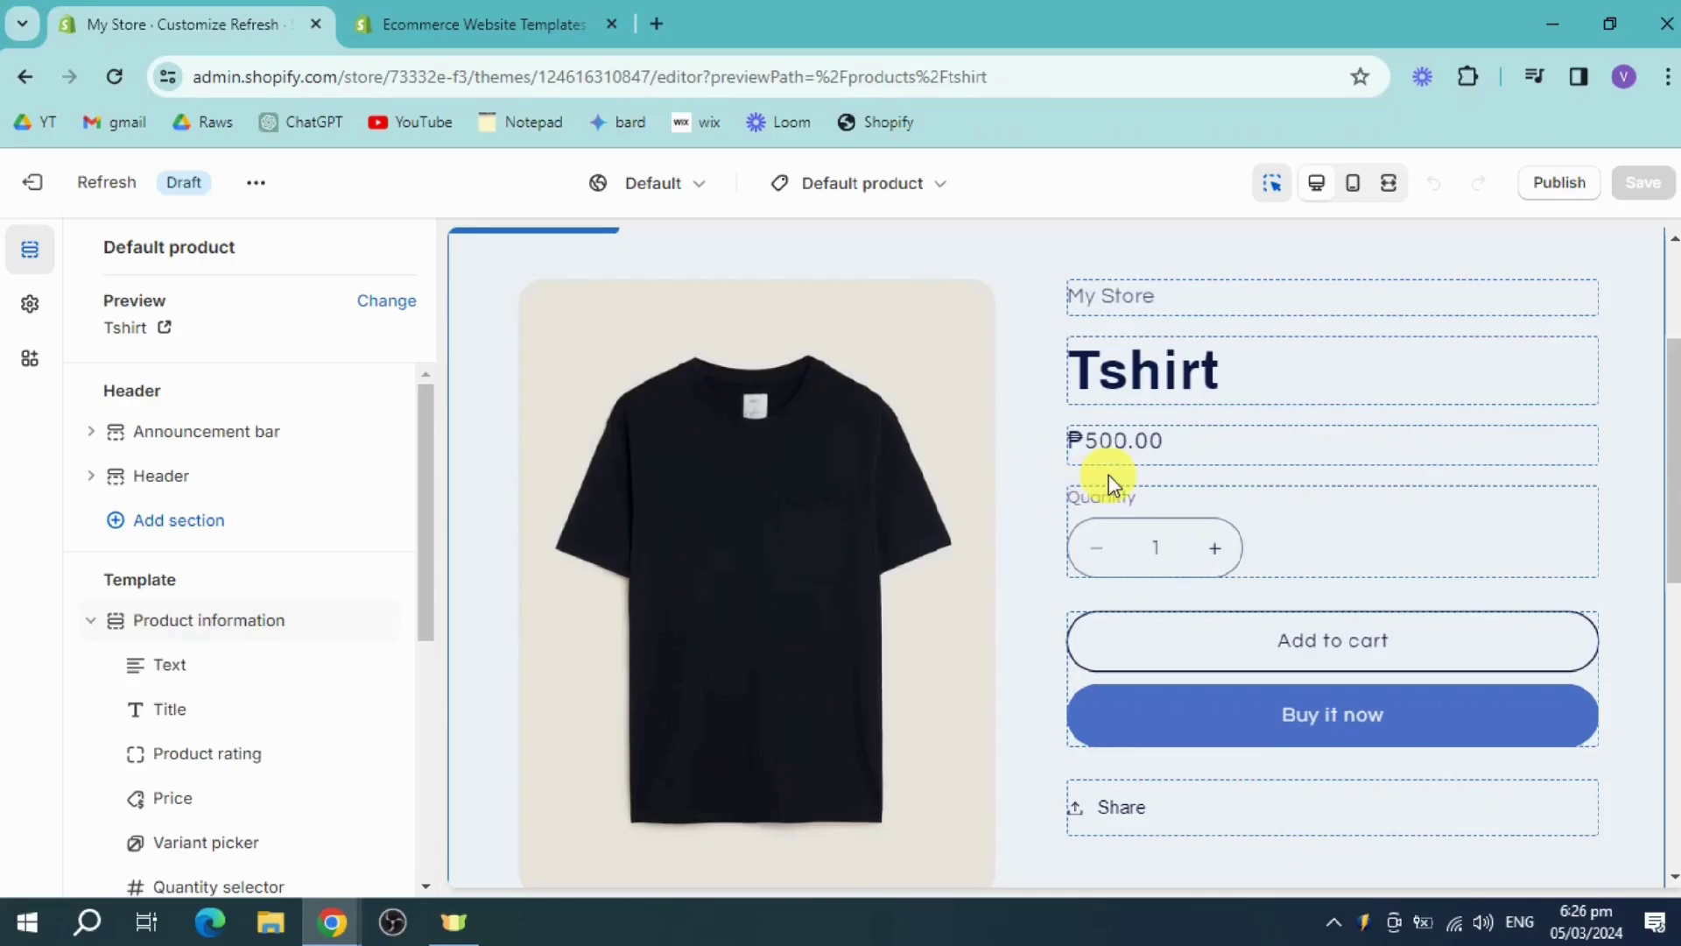
Step: Inspect the settings of the vendor text and title blocks on the Tshirt product page
left_click(1152, 296)
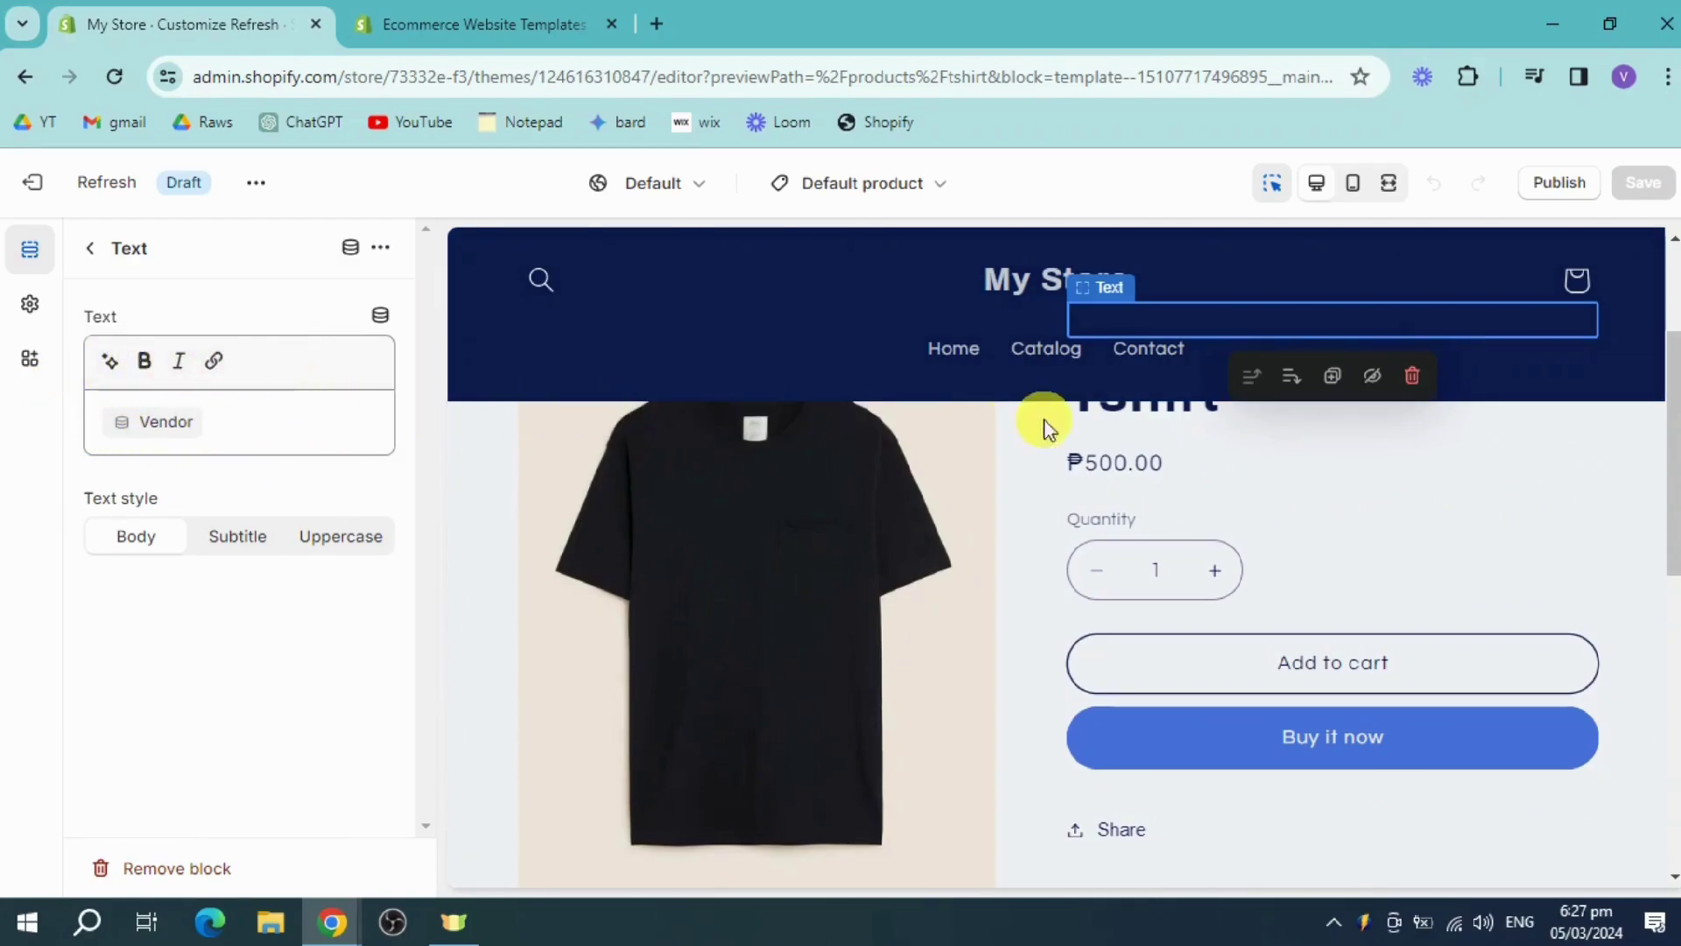
left_click(1226, 426)
left_click(1215, 424)
scroll(1285, 504, "down", 2)
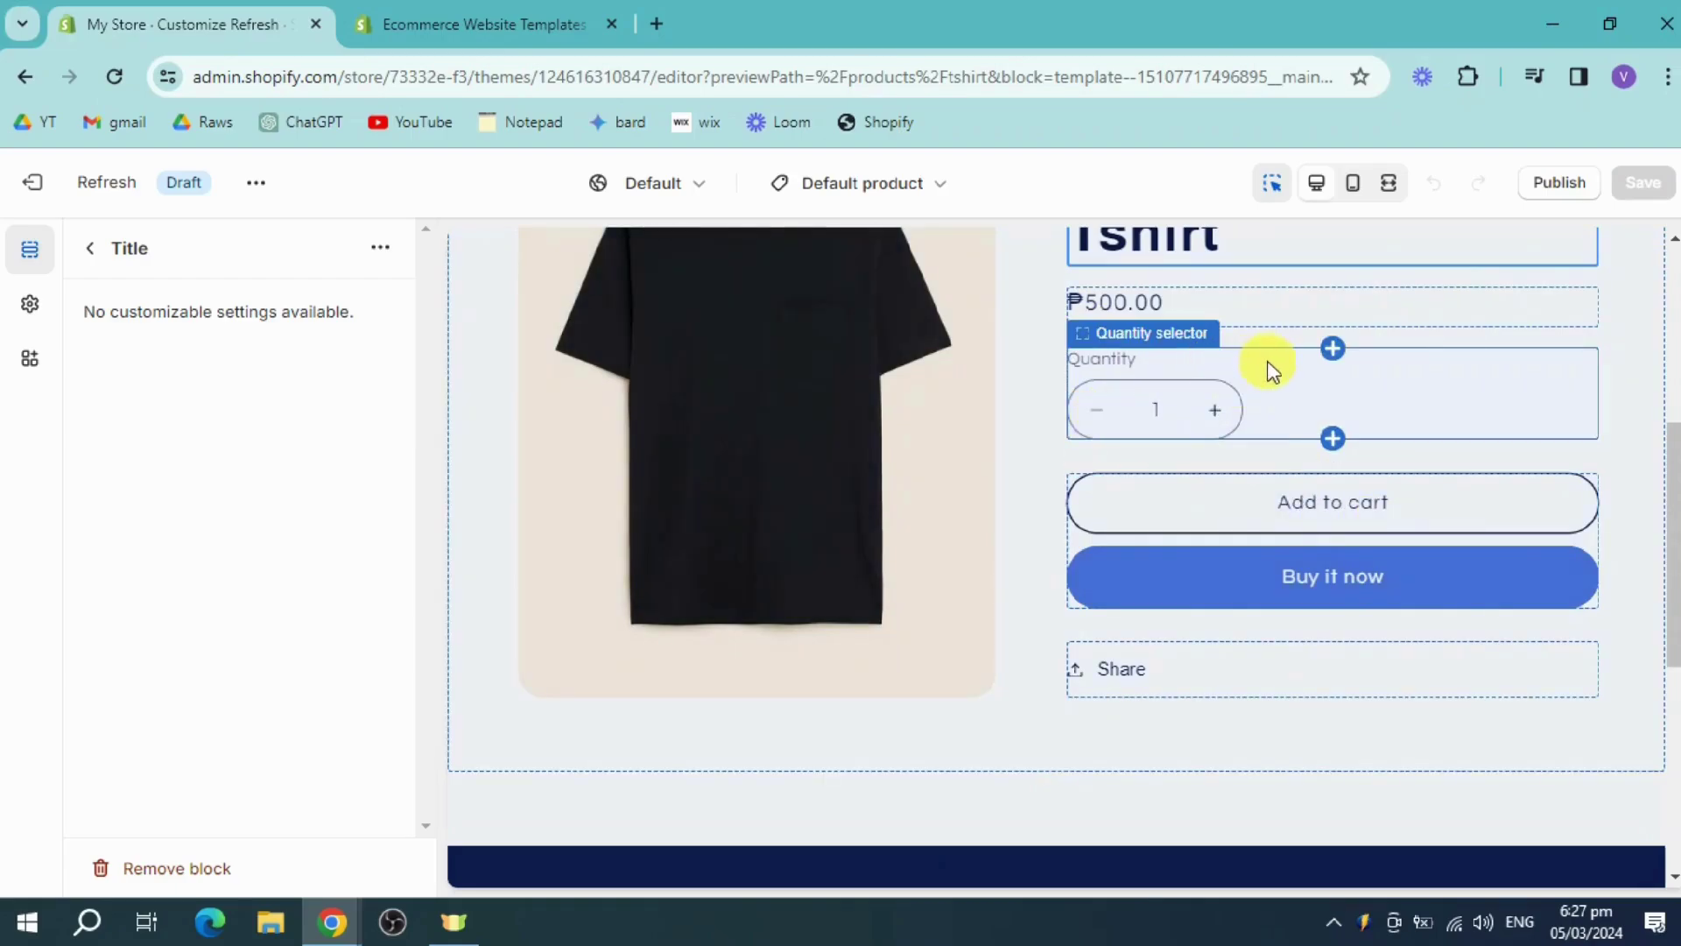
scroll(1289, 352, "up", 2)
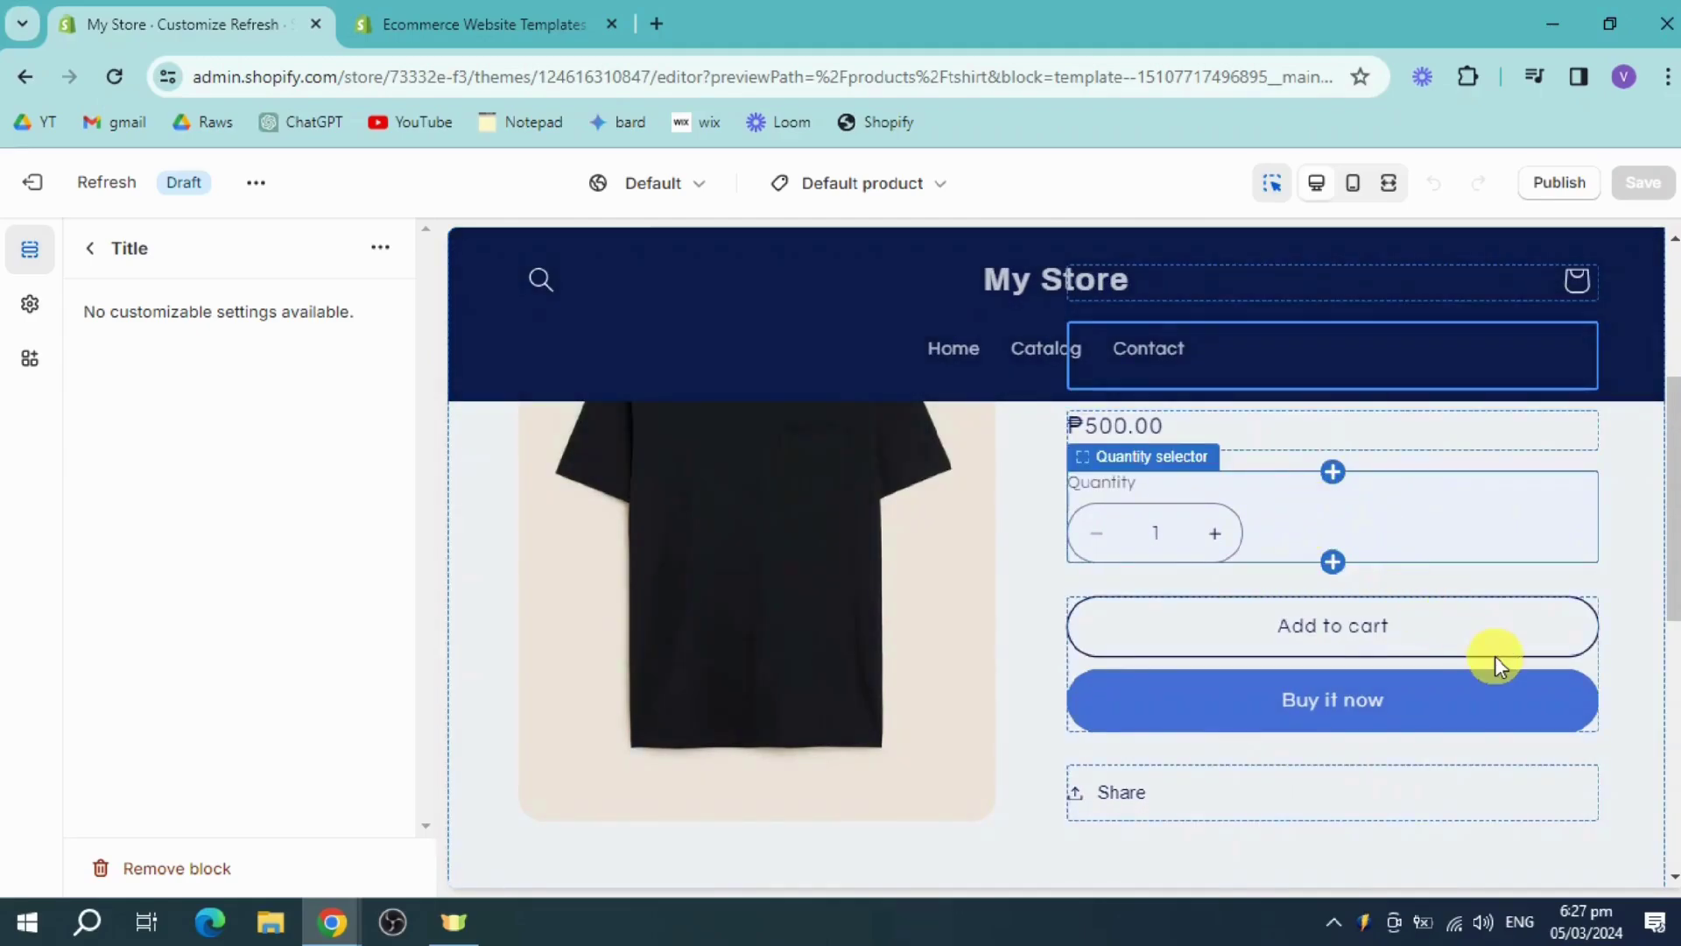
Step: Add a Featured product section below the product information and review its placement on the page
scroll(1494, 655, "down", 5)
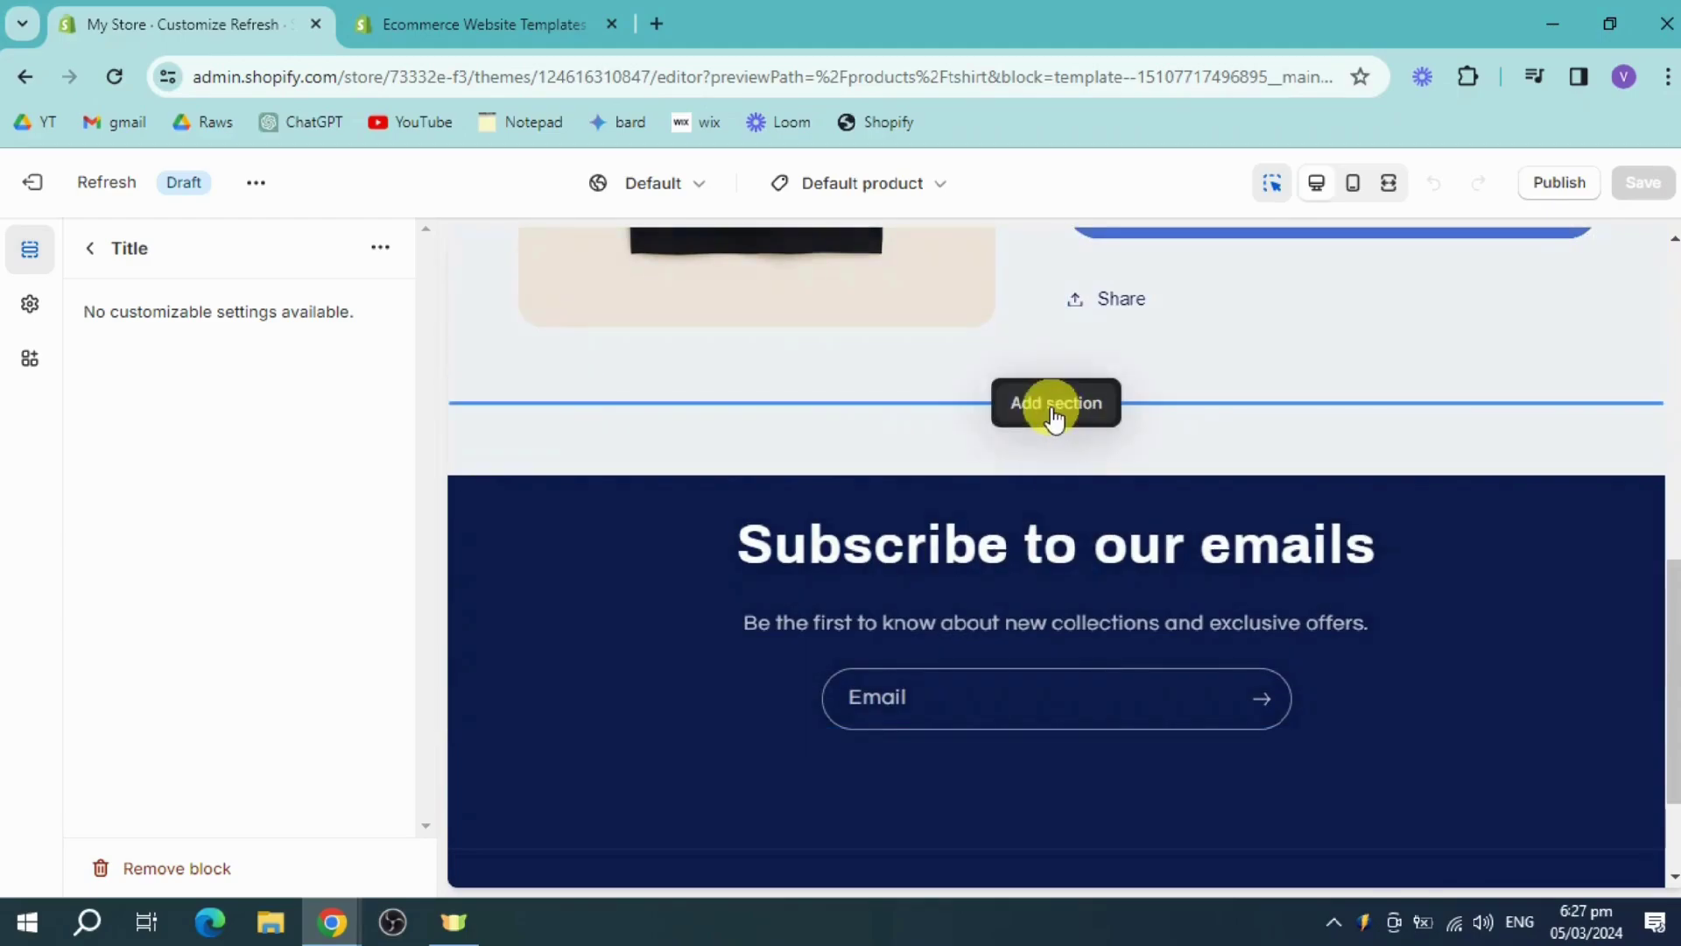
left_click(1053, 412)
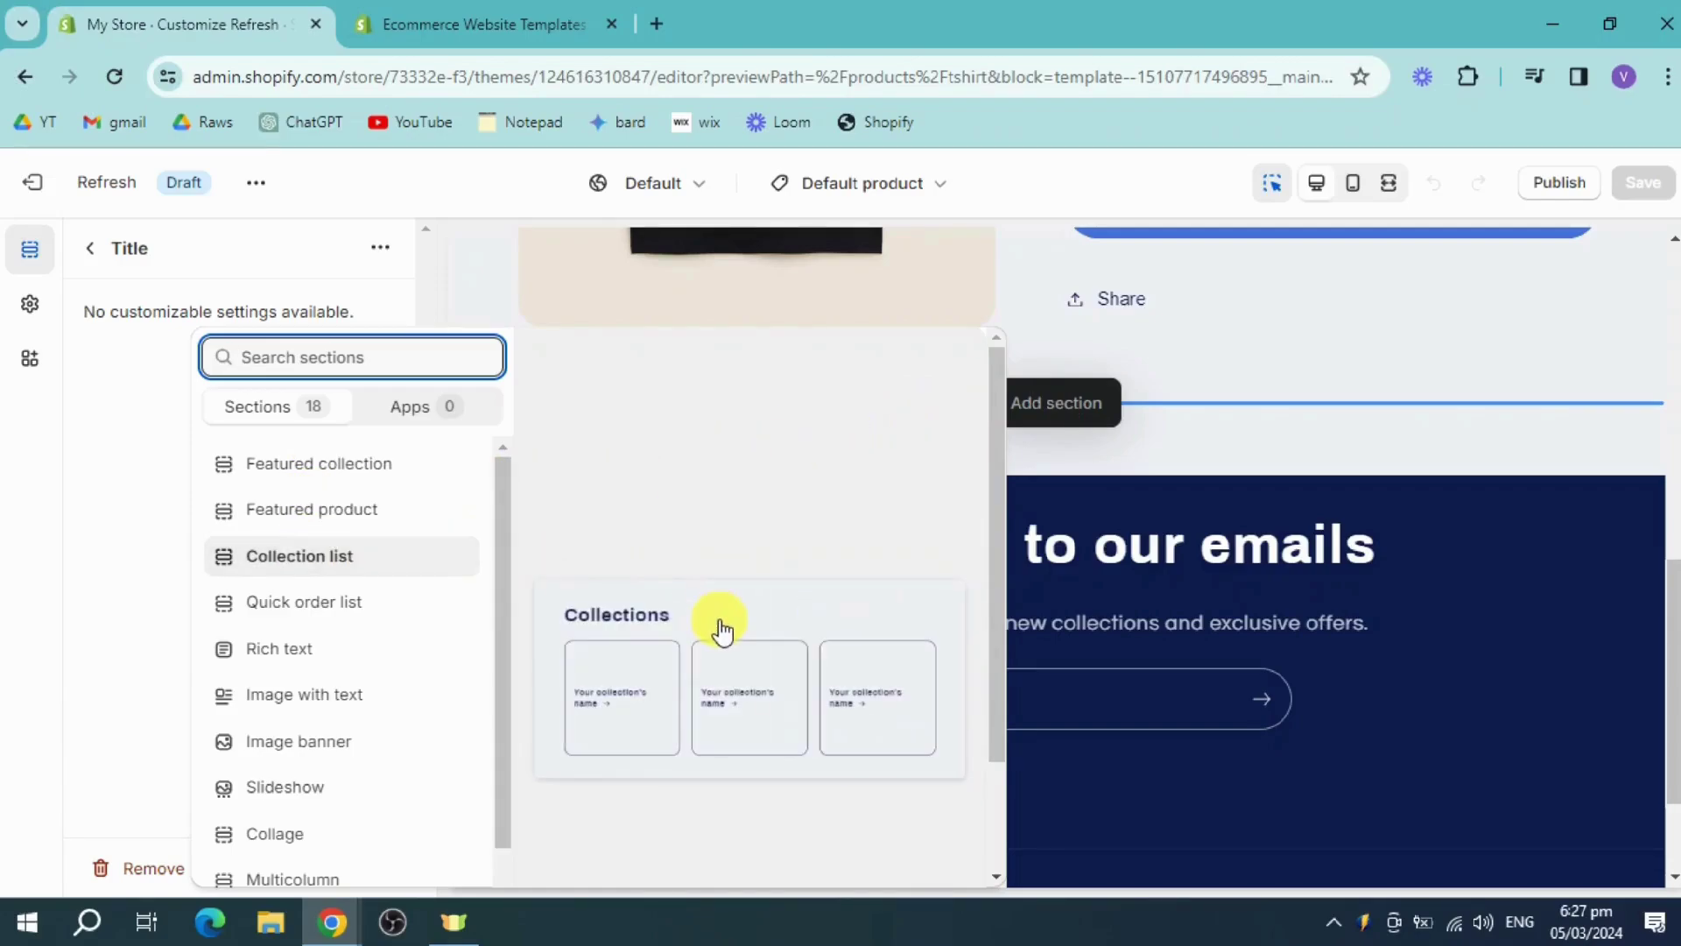
left_click(388, 516)
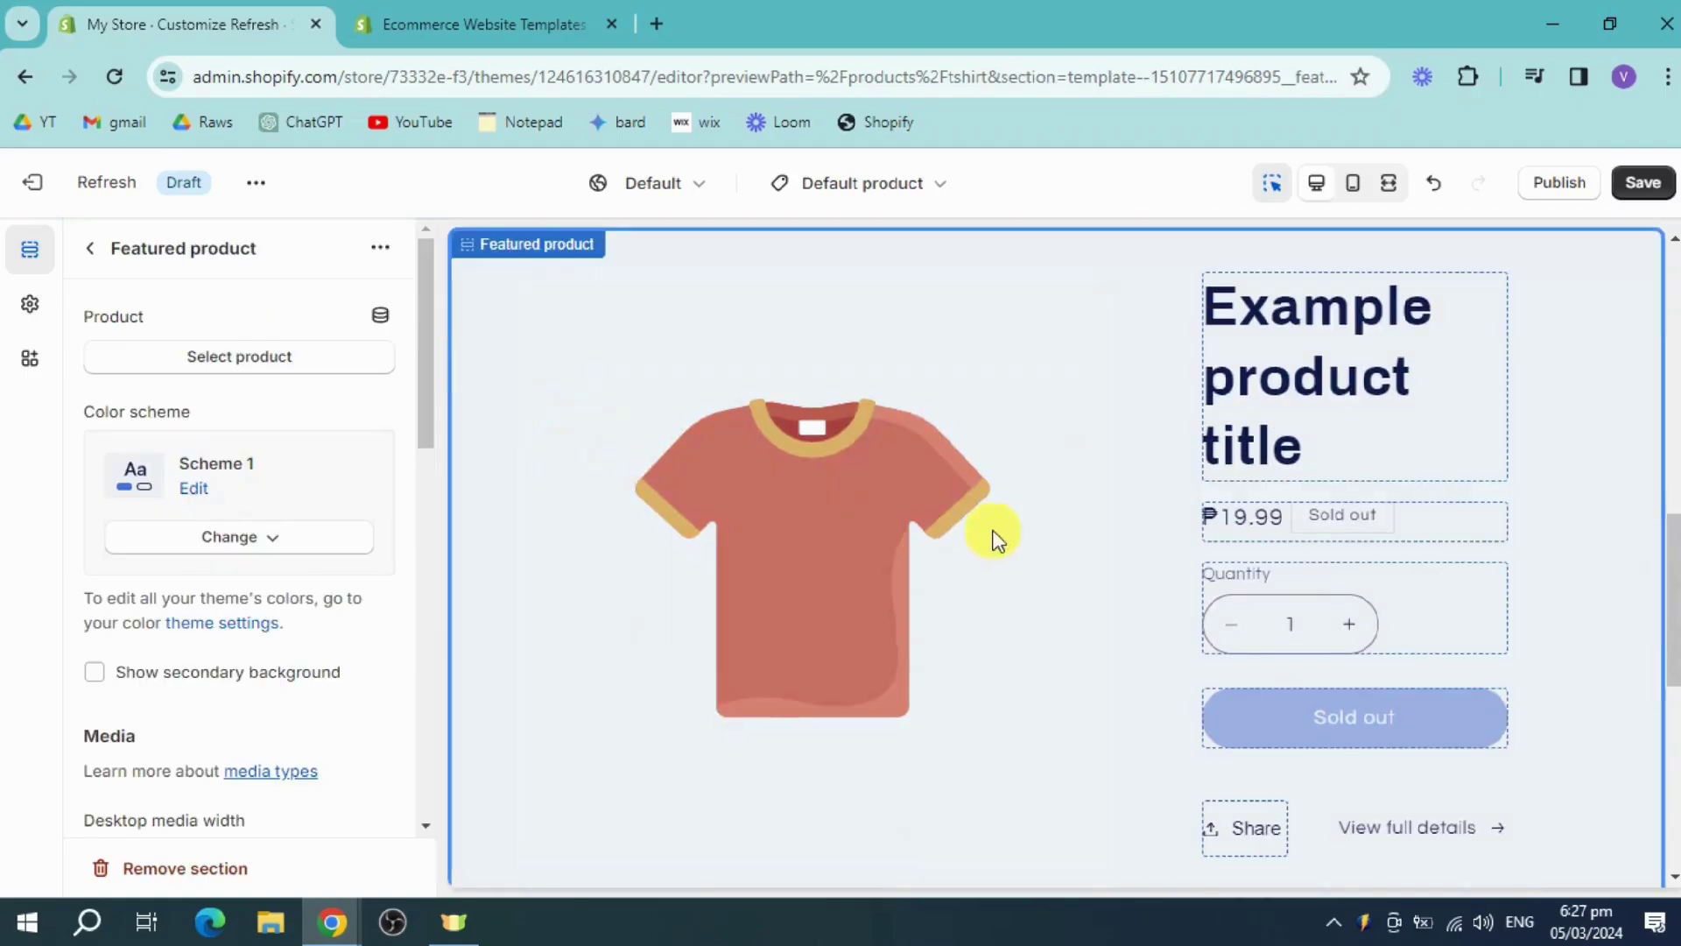
scroll(1203, 482, "up", 5)
scroll(963, 534, "up", 2)
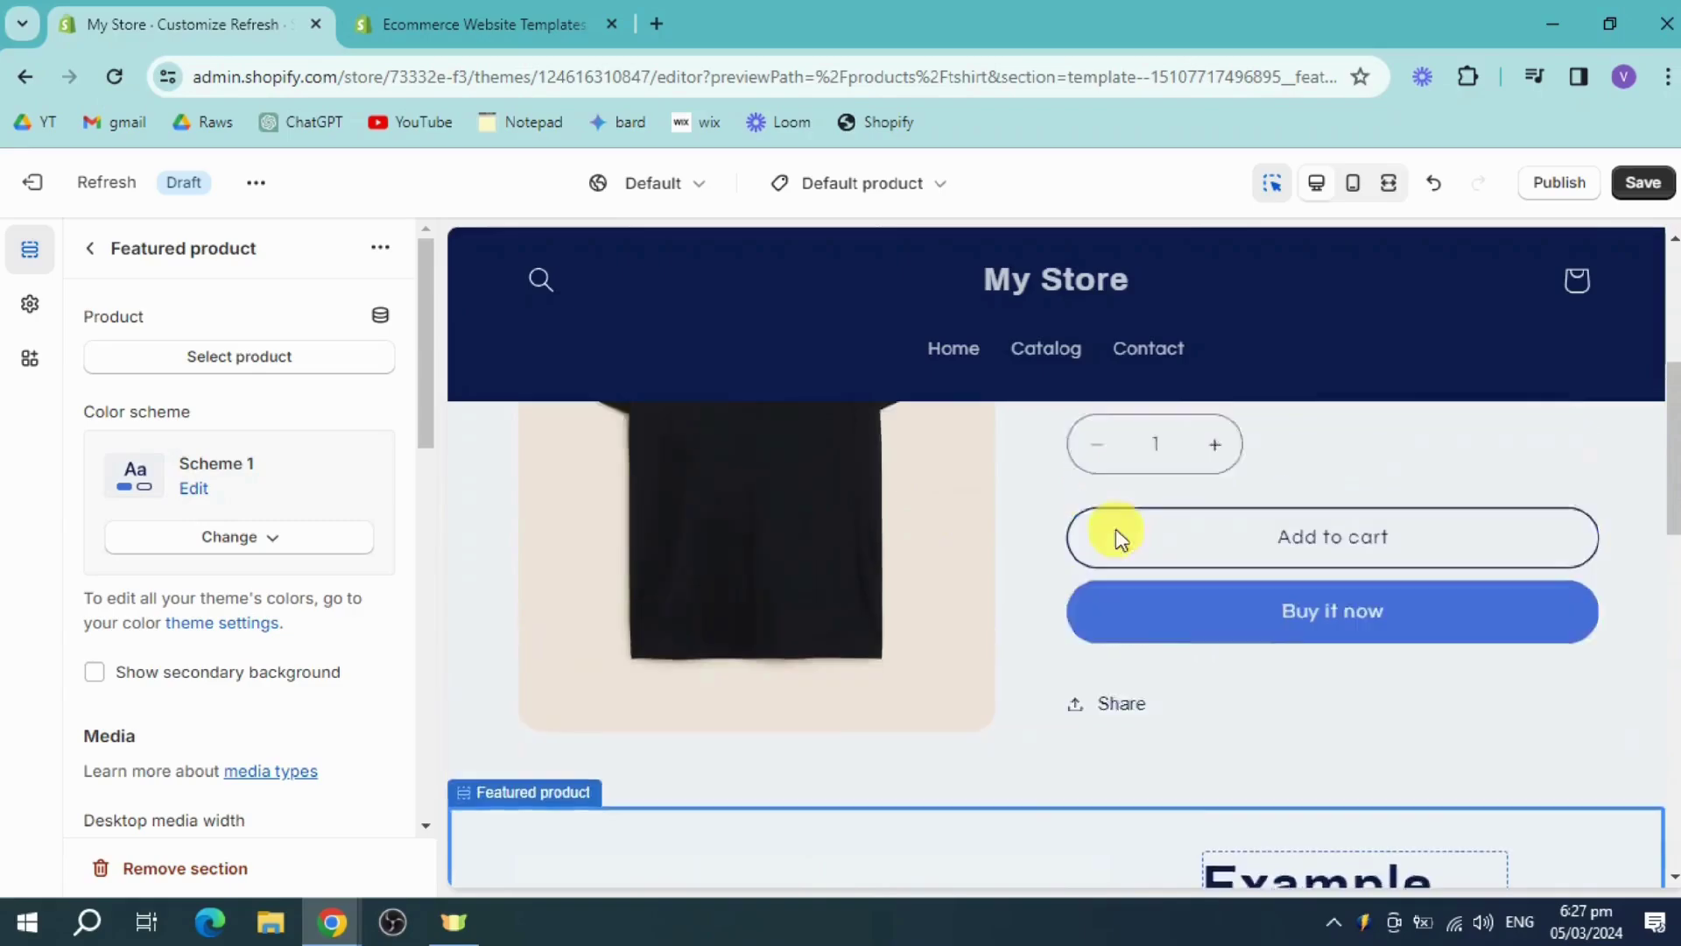
scroll(1261, 484, "down", 3)
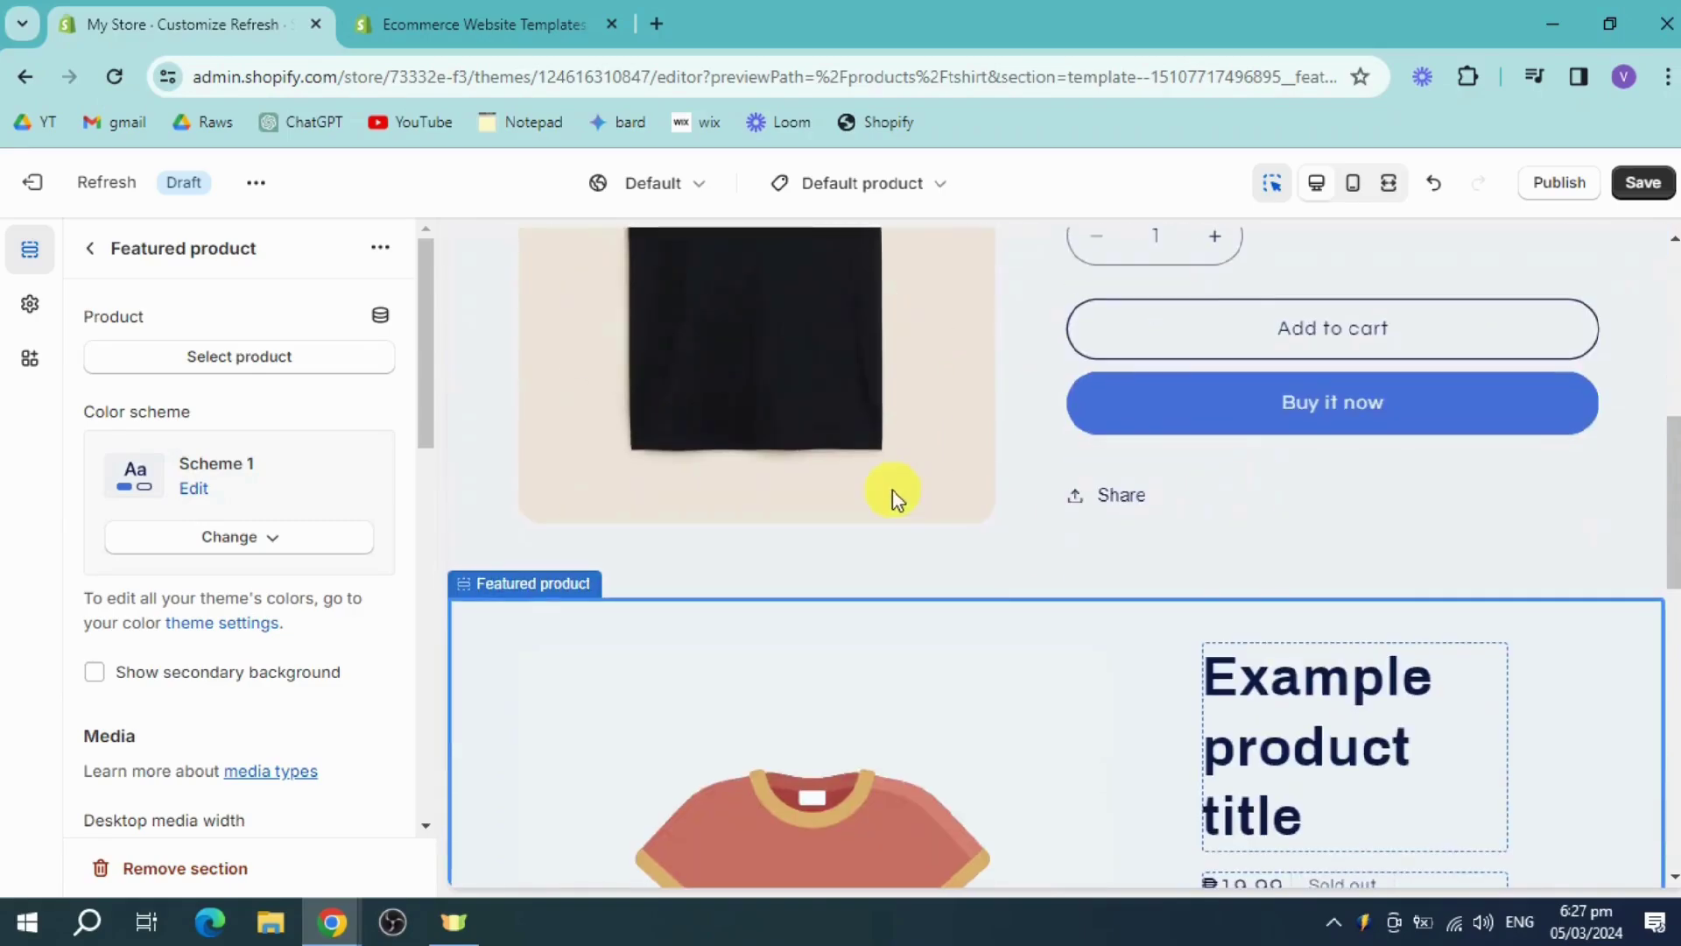
scroll(1073, 552, "down", 4)
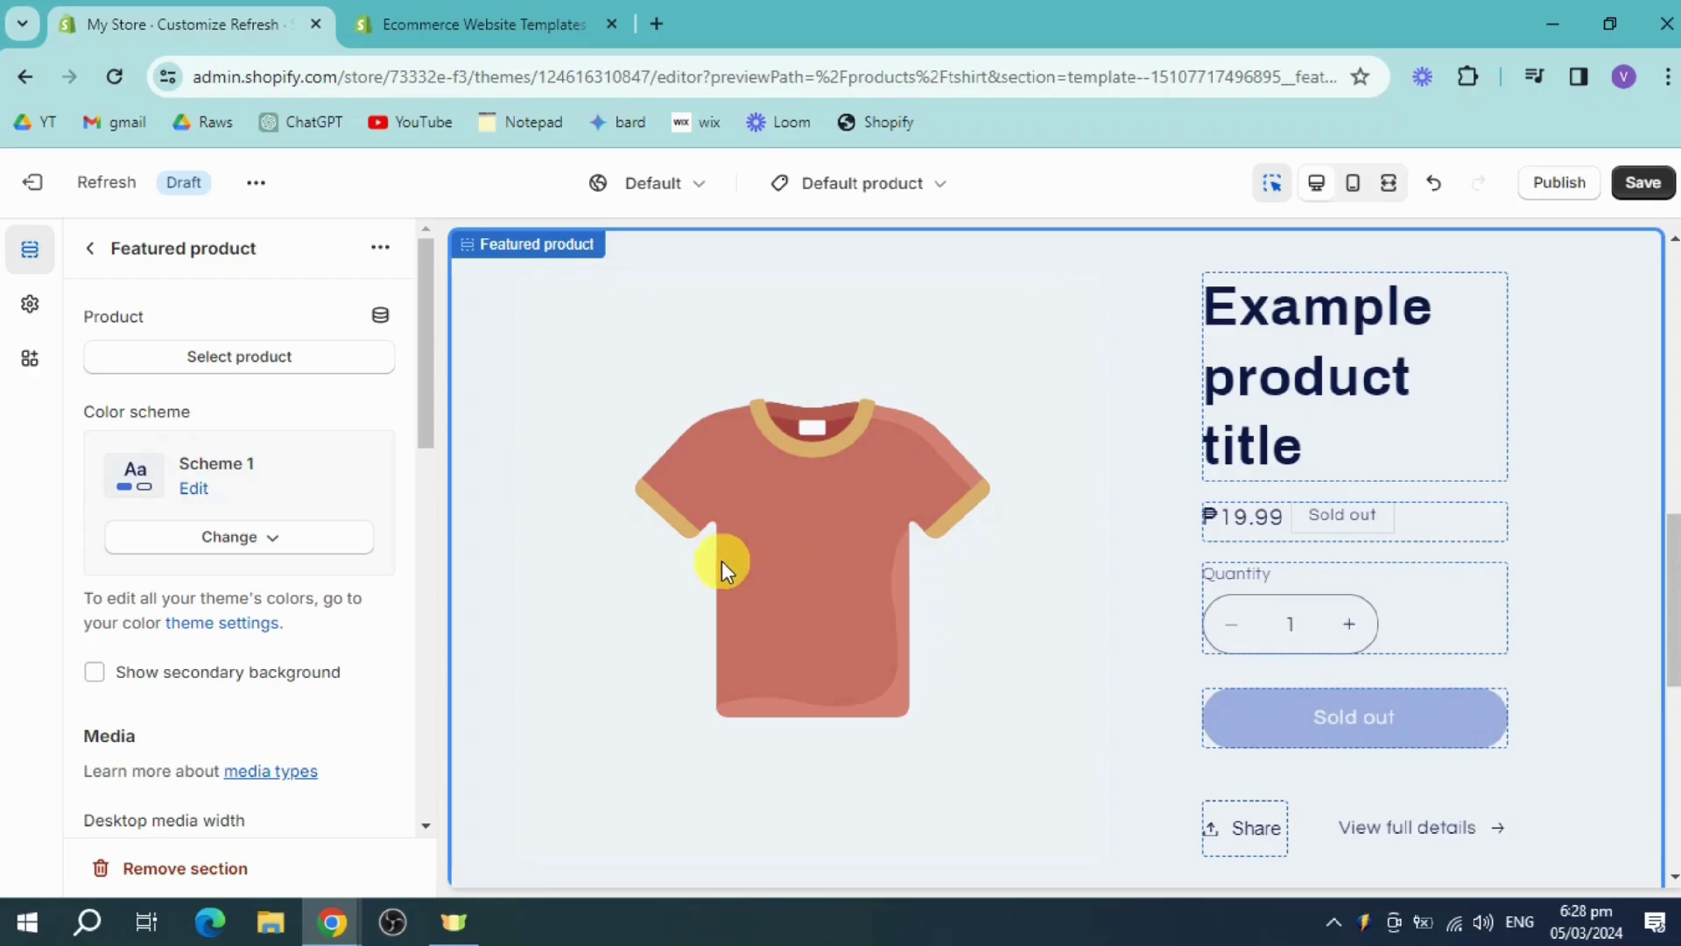
Step: Start creating a new product from the featured product section's product selection and title it "Crop top"
left_click(263, 359)
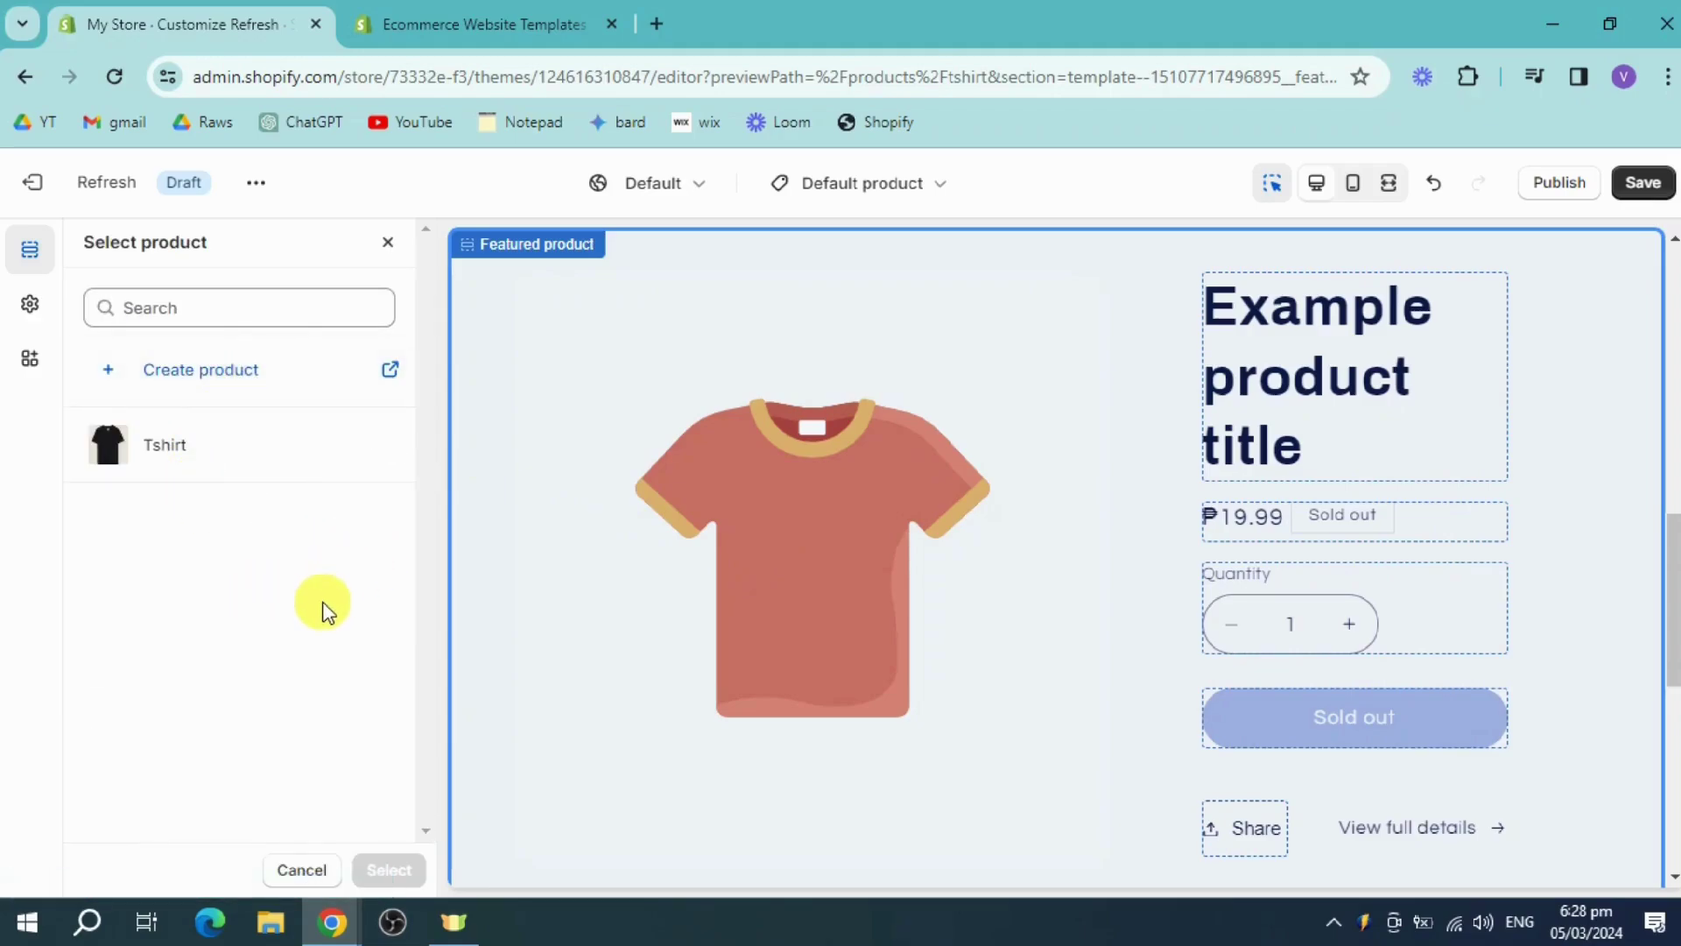
left_click(182, 381)
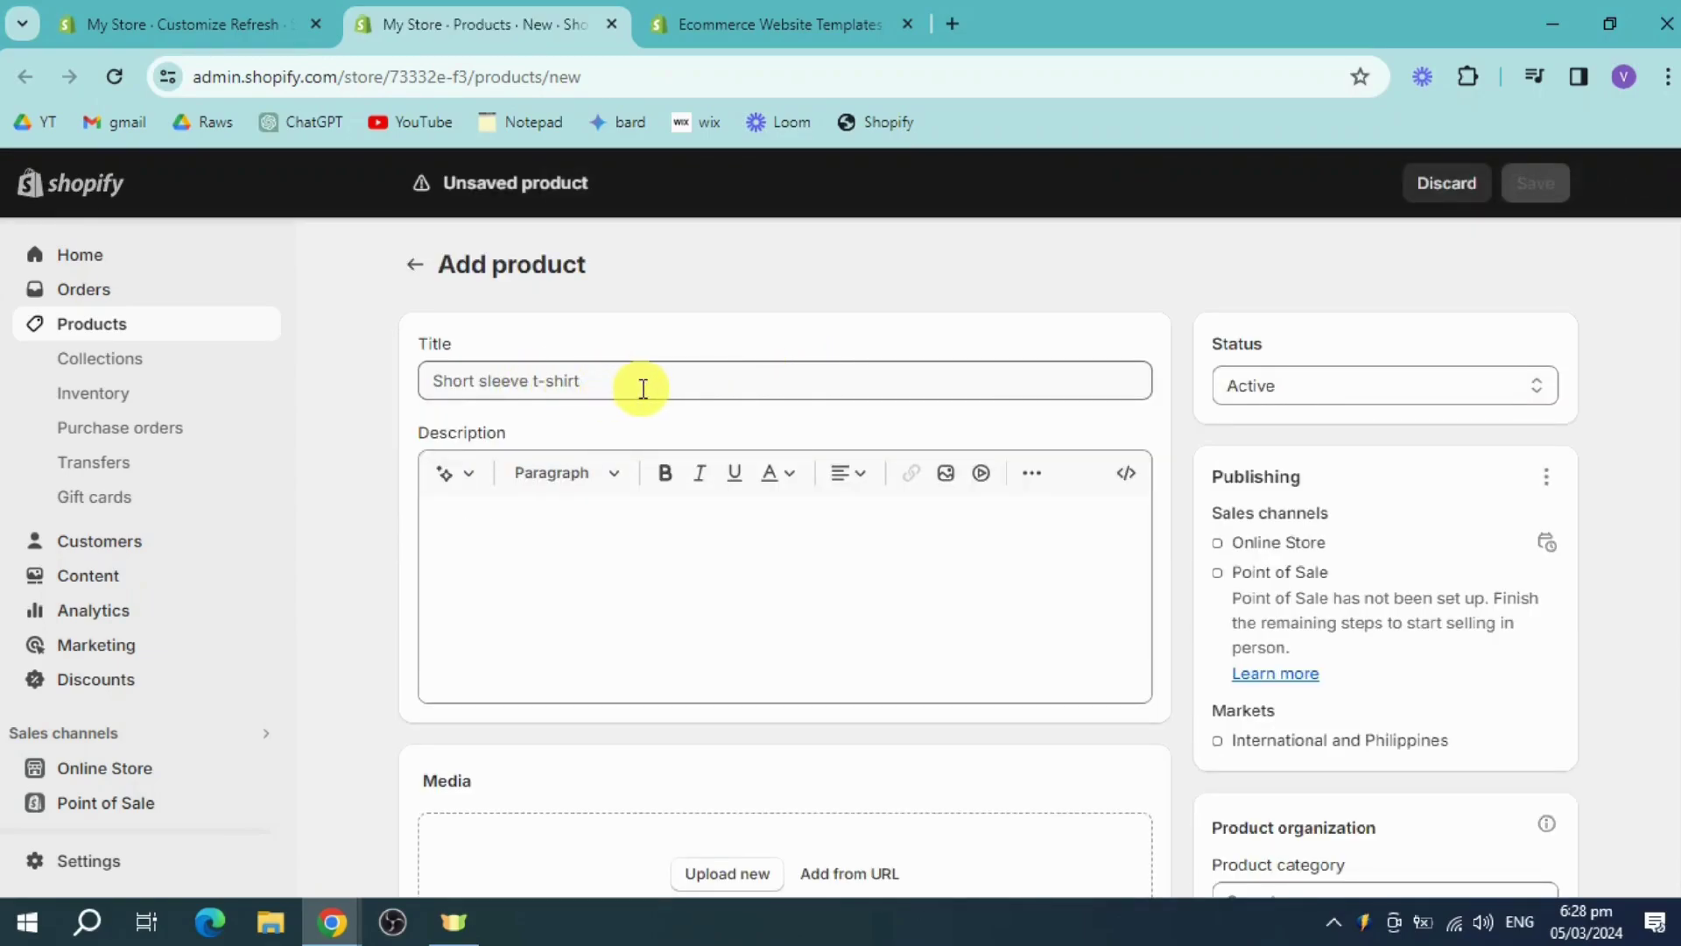
left_click(654, 377)
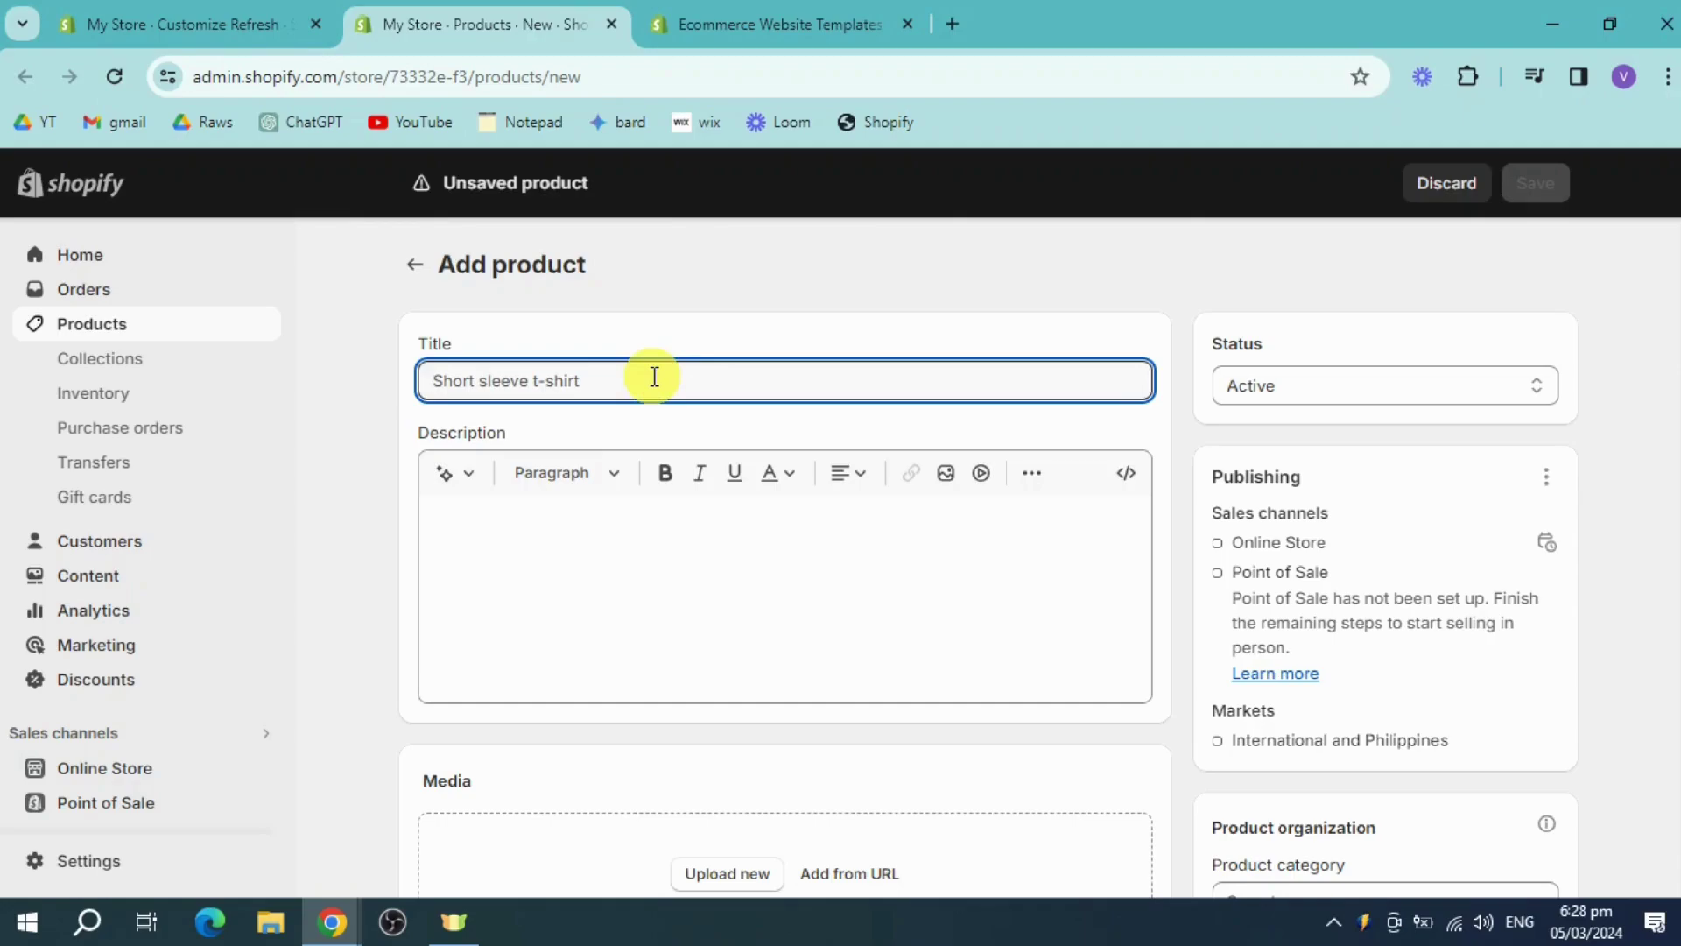
type("Crop top")
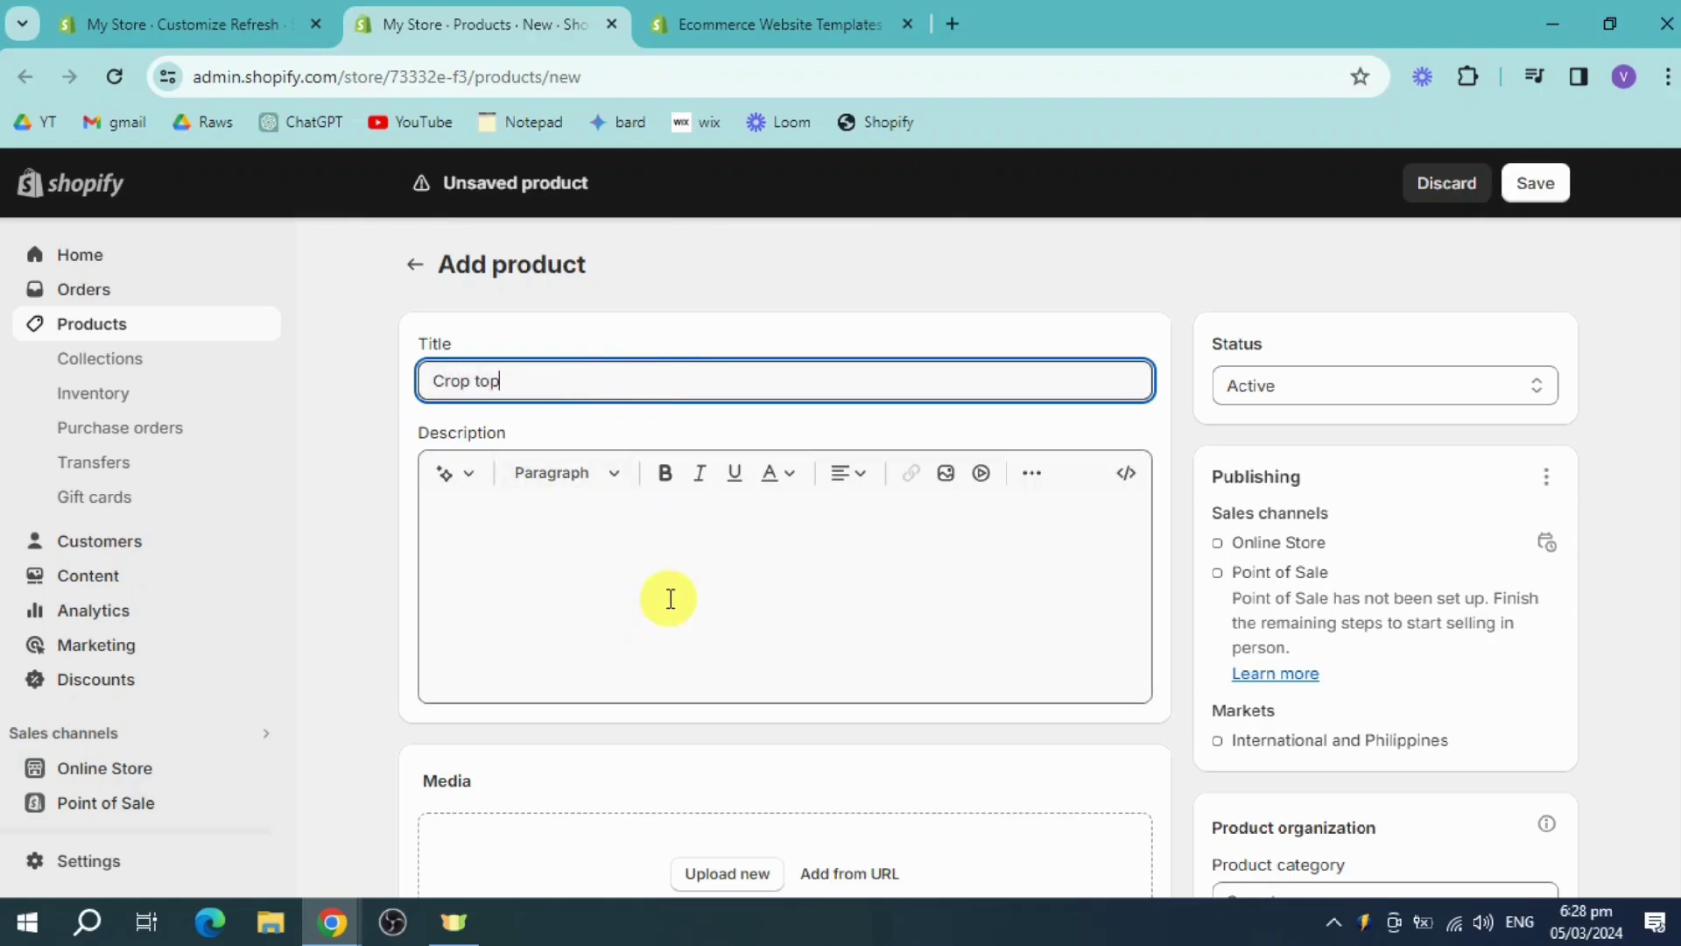
Step: Set the new Crop top product's price to ₱600
scroll(679, 599, "down", 3)
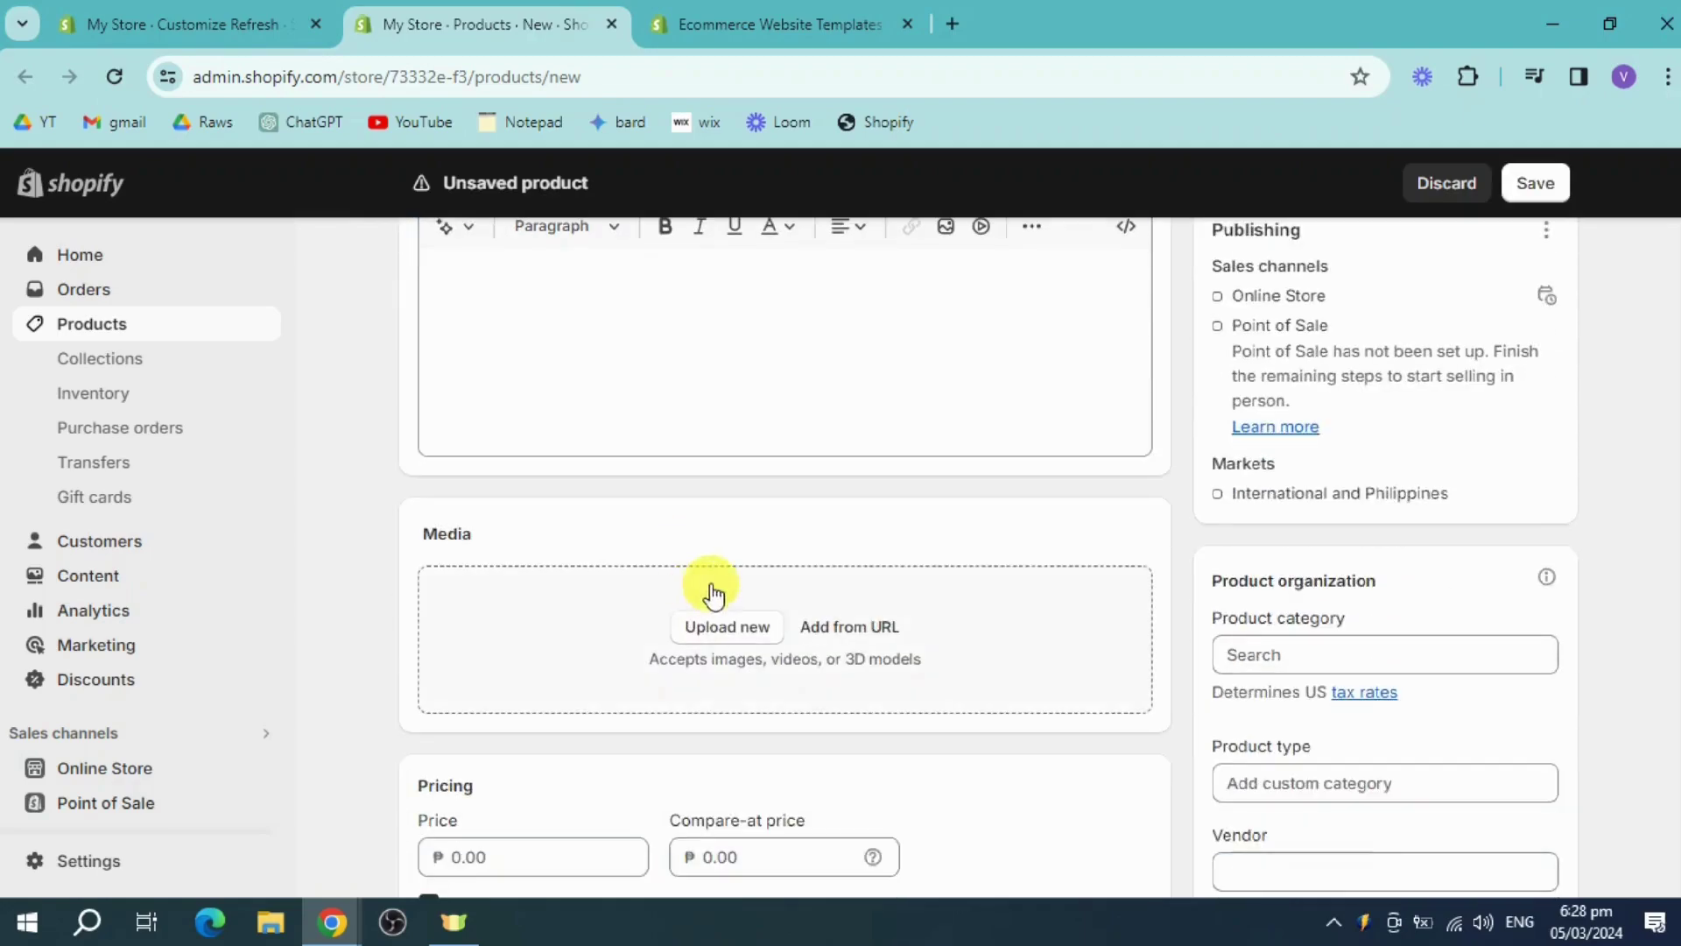
scroll(954, 644, "down", 3)
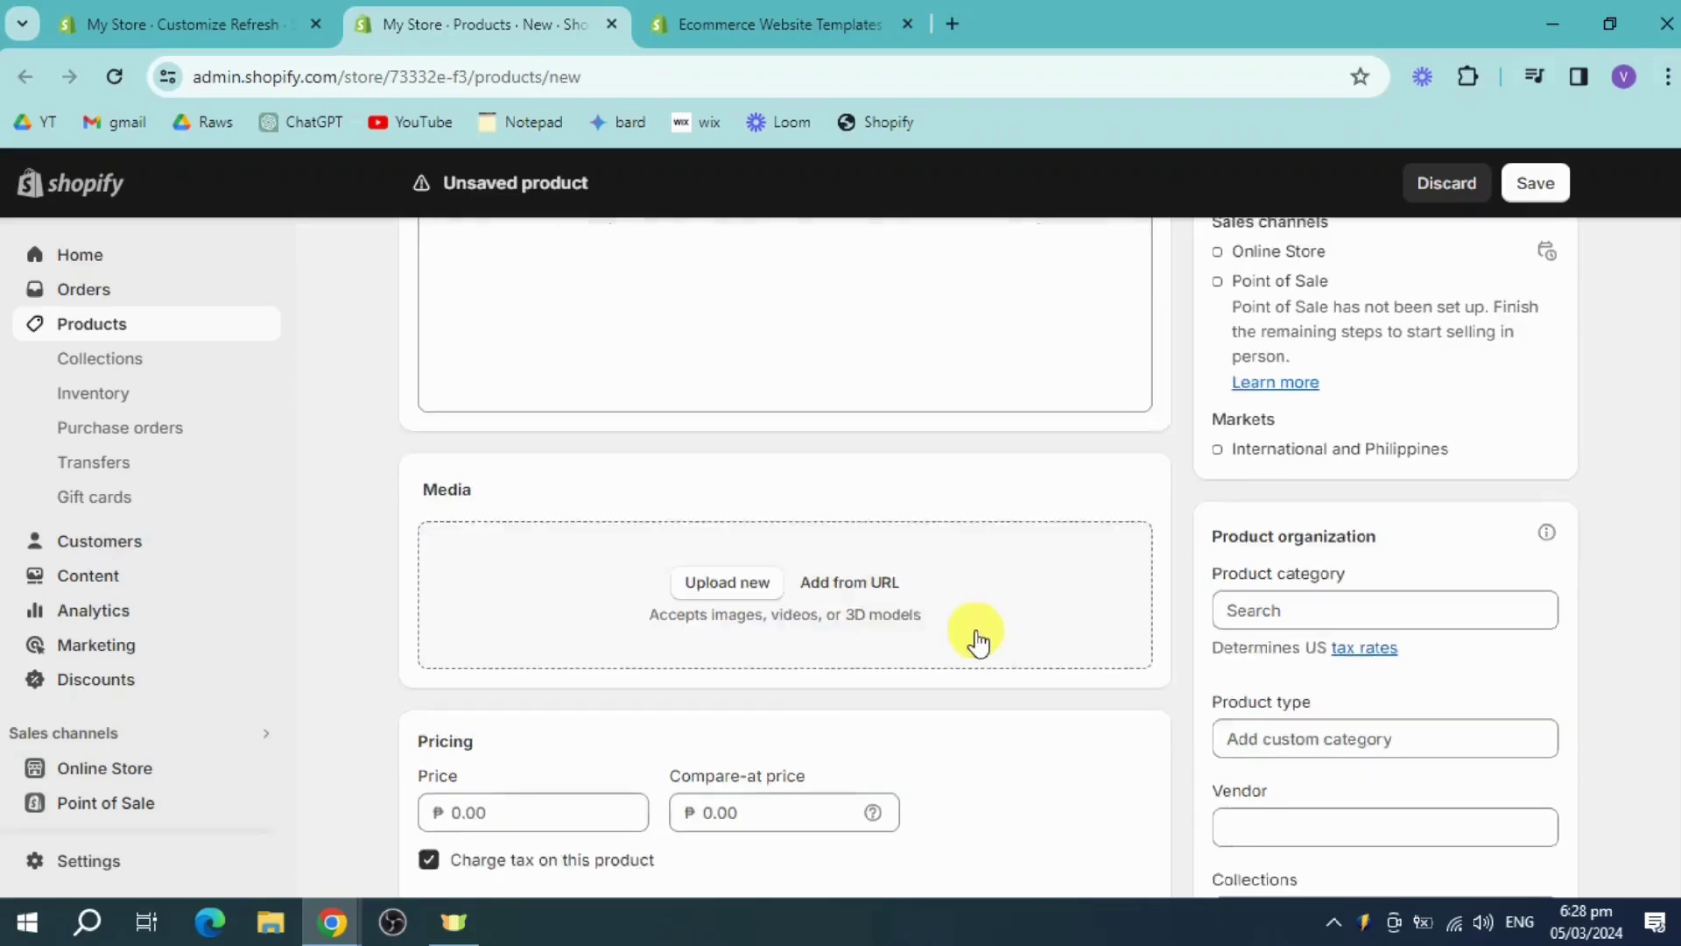
left_click(541, 611)
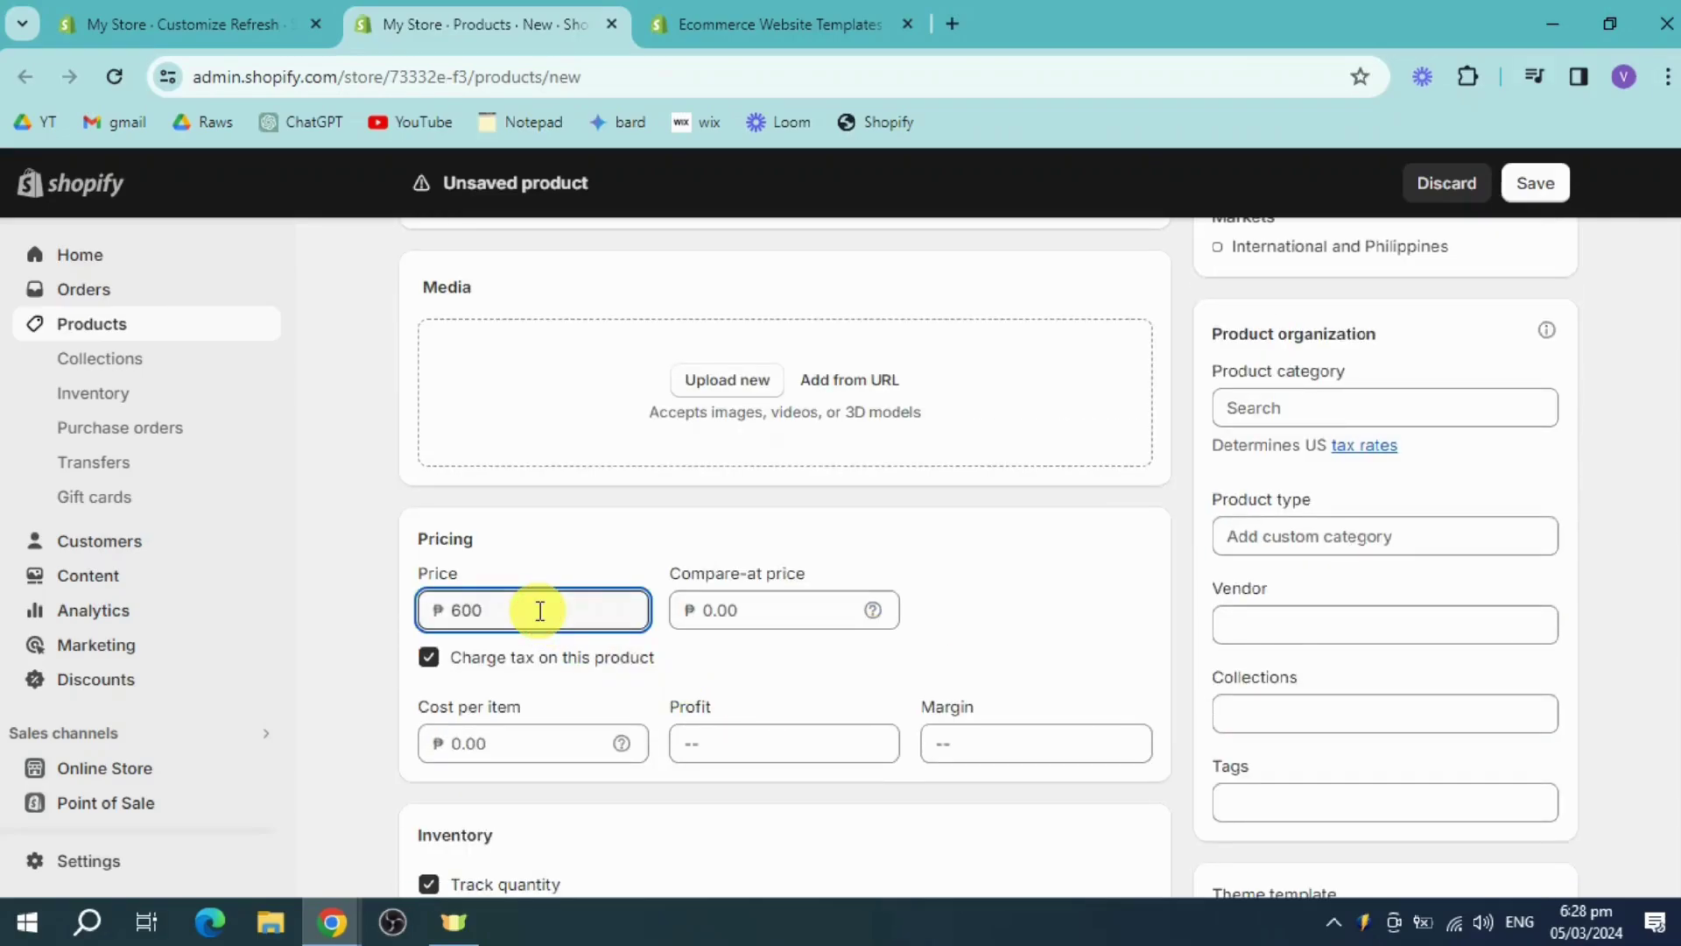
Step: Set the Crop top product's cost per item to ₱150
scroll(822, 633, "down", 2)
left_click(565, 623)
type("150")
scroll(564, 624, "down", 3)
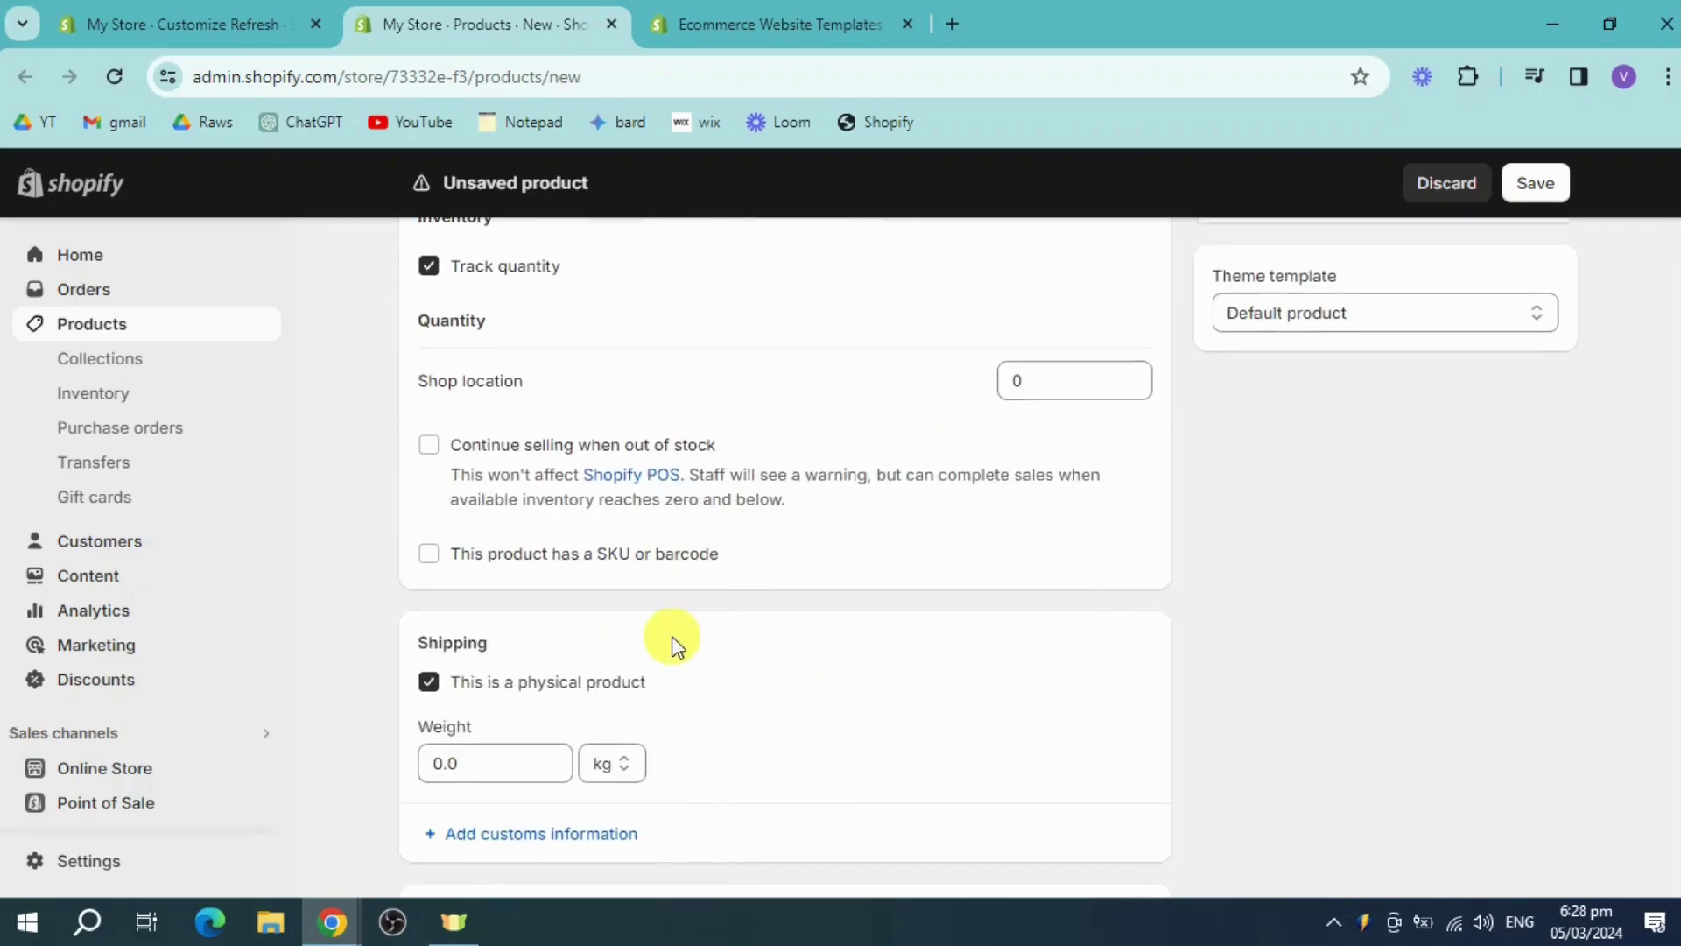
Step: Set the Crop top's shipping weight to 0.2 kg and save the new product
scroll(675, 642, "down", 3)
left_click(501, 520)
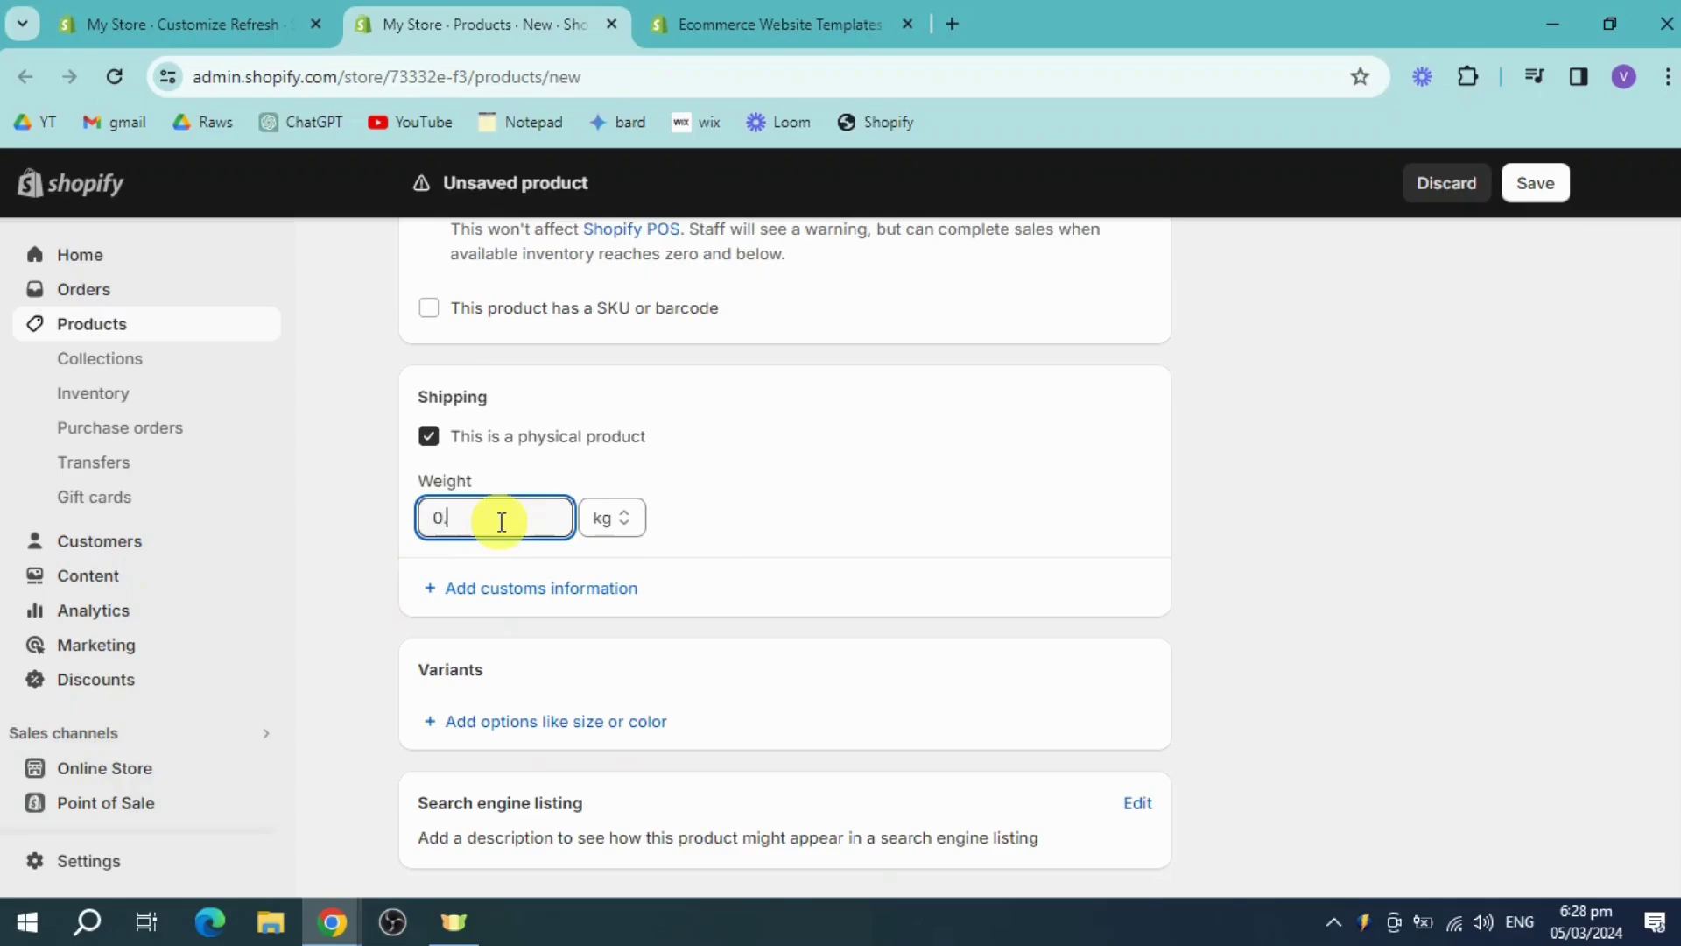
scroll(1128, 569, "down", 1)
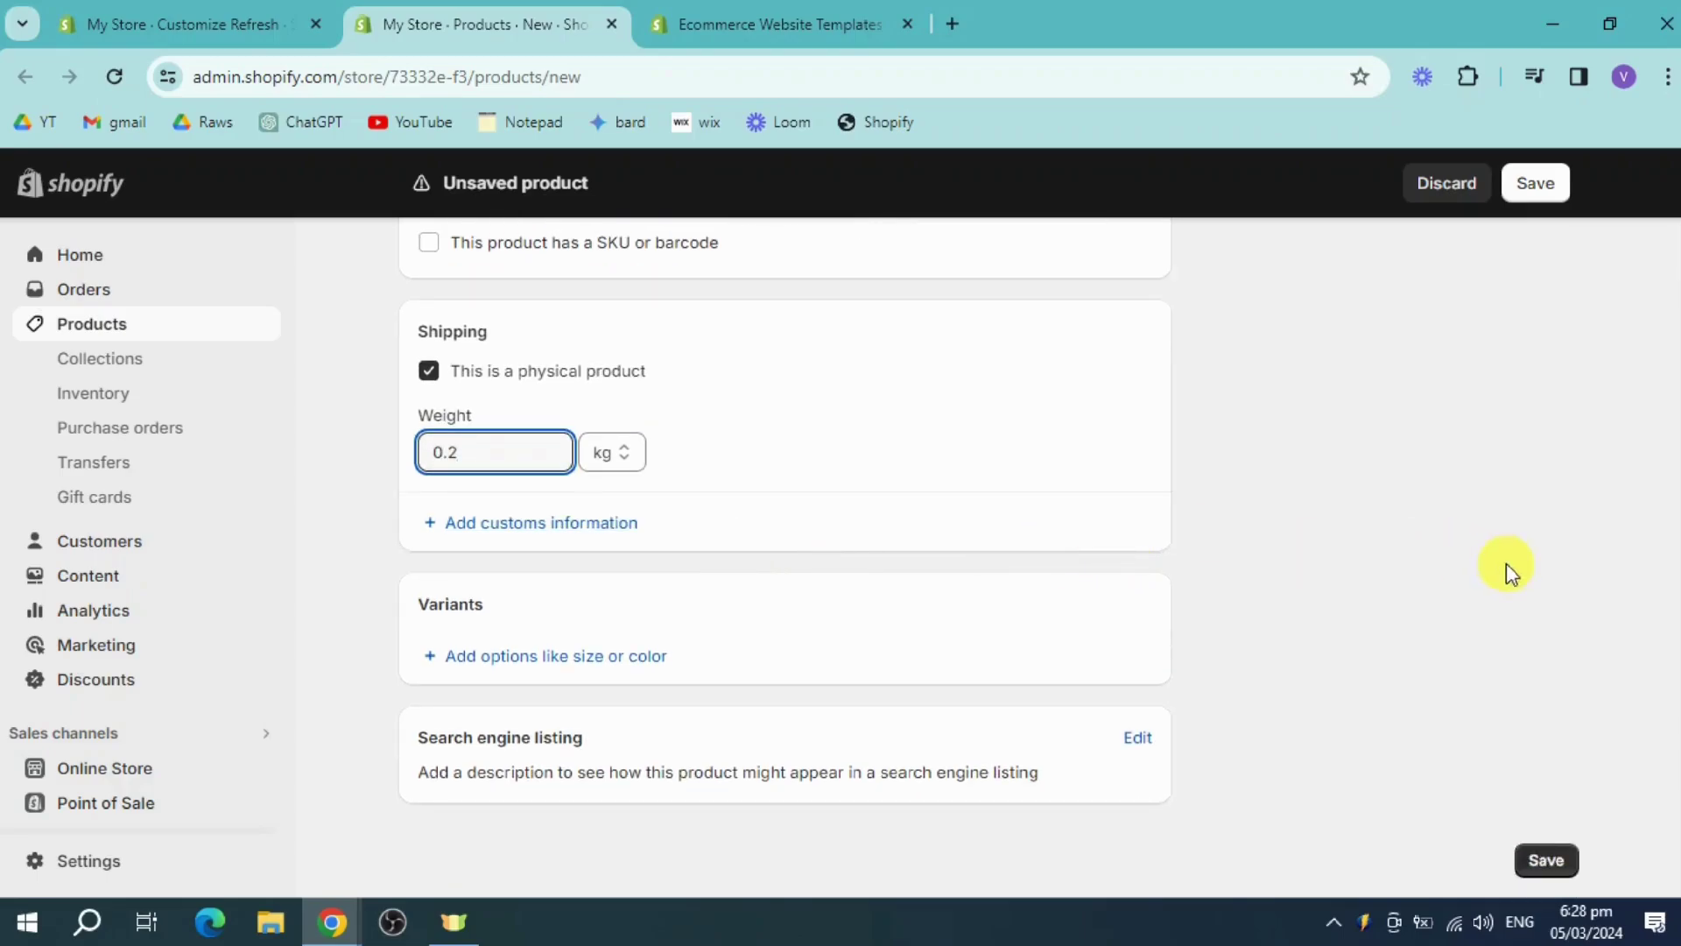
scroll(1510, 564, "up", 15)
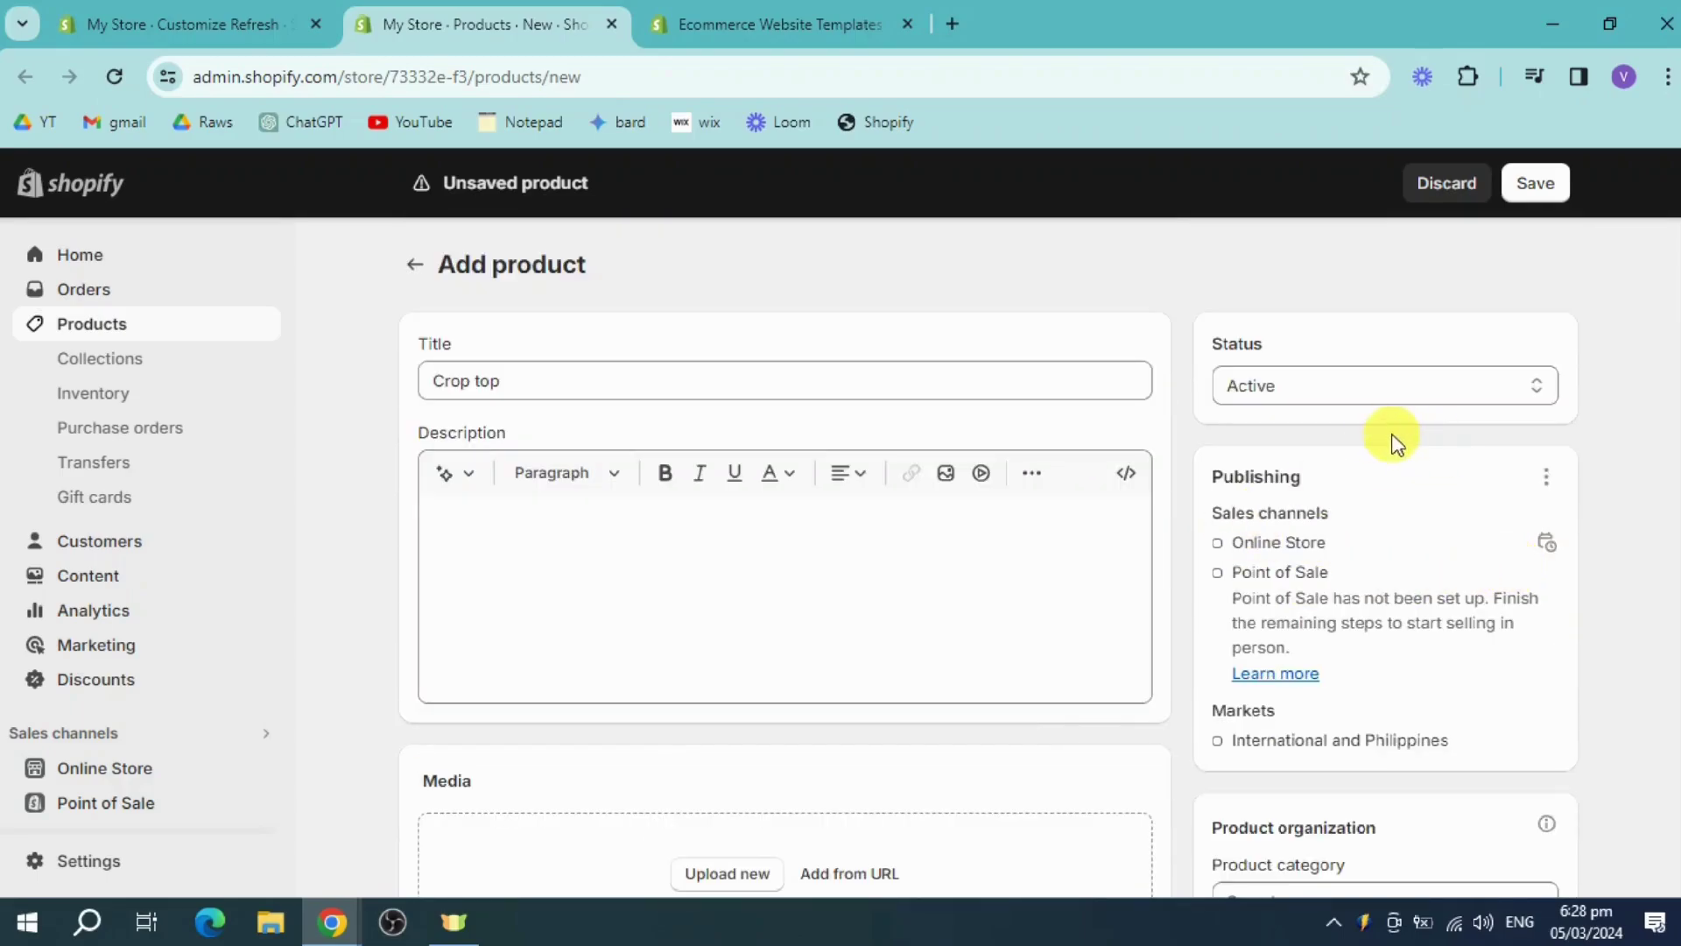
left_click(1540, 189)
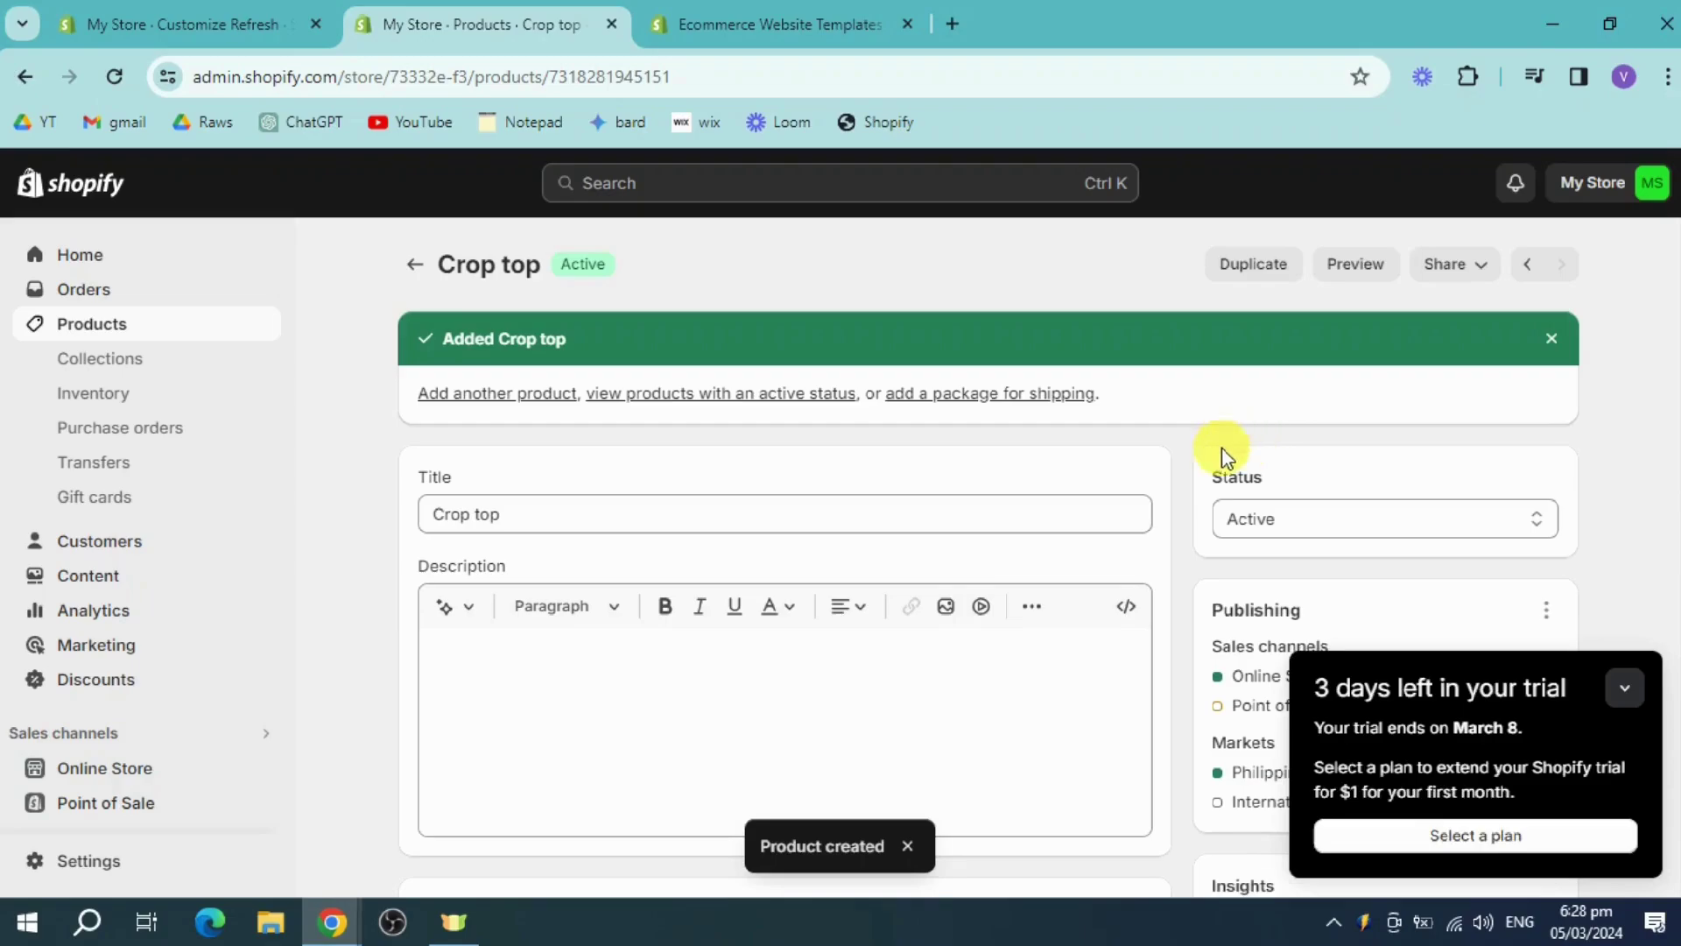
Step: Return to the theme customizer and reload it, discarding the unsaved changes, to refresh the list of selectable products
left_click(158, 34)
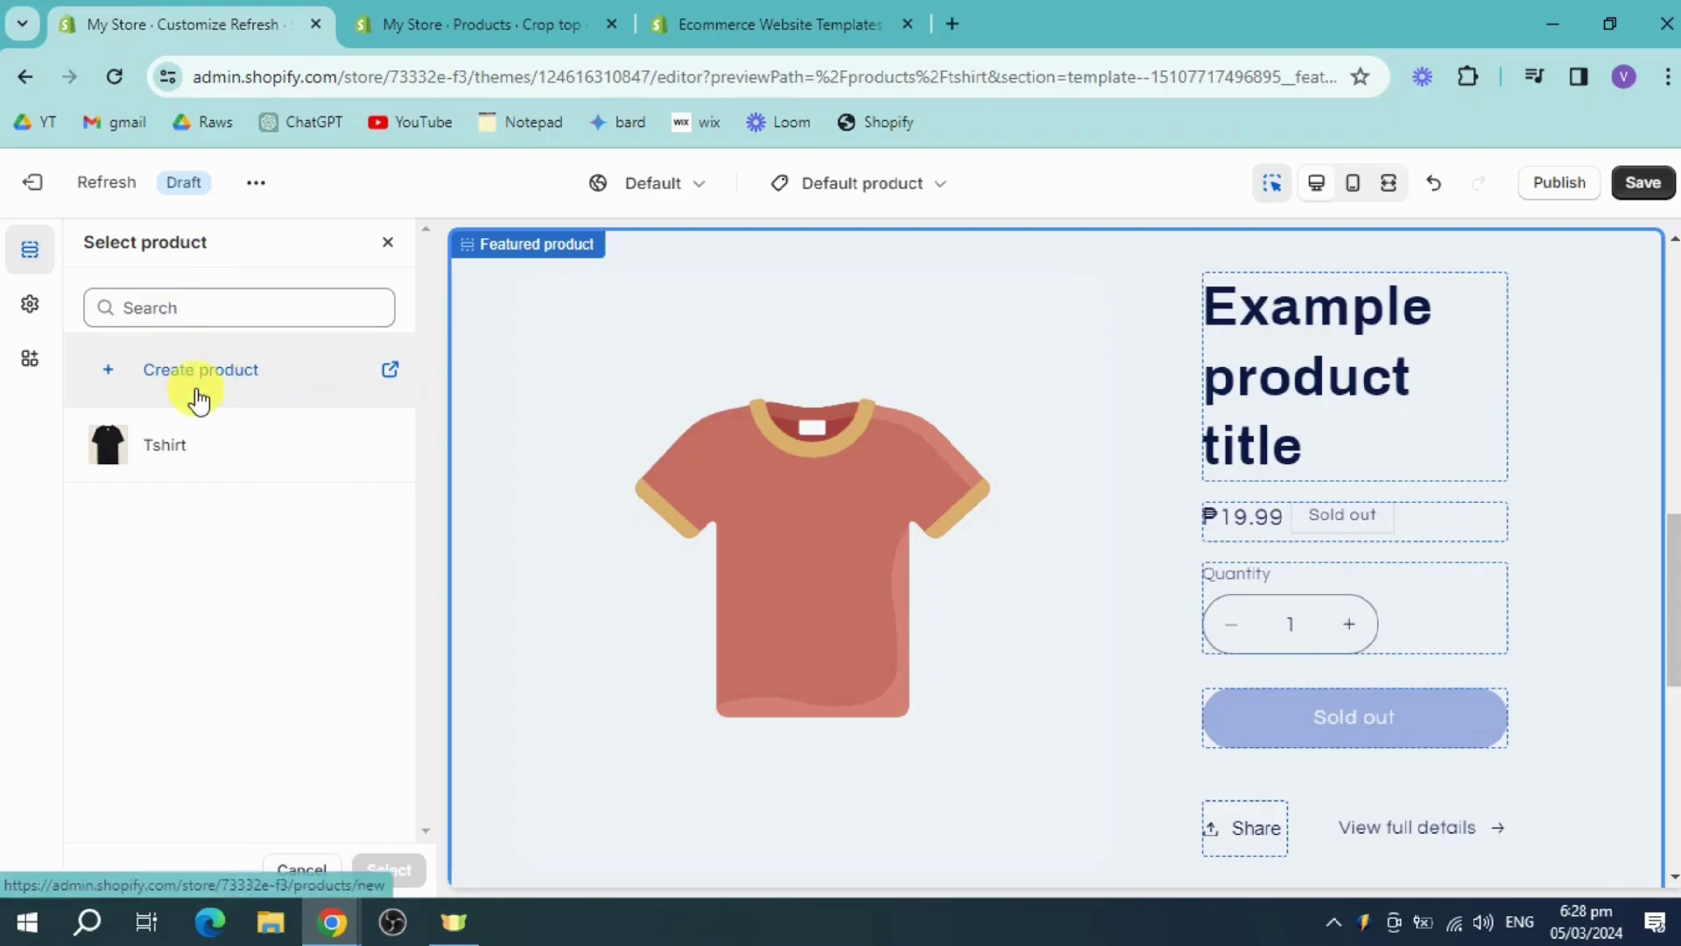
left_click(116, 180)
left_click(256, 182)
left_click(254, 186)
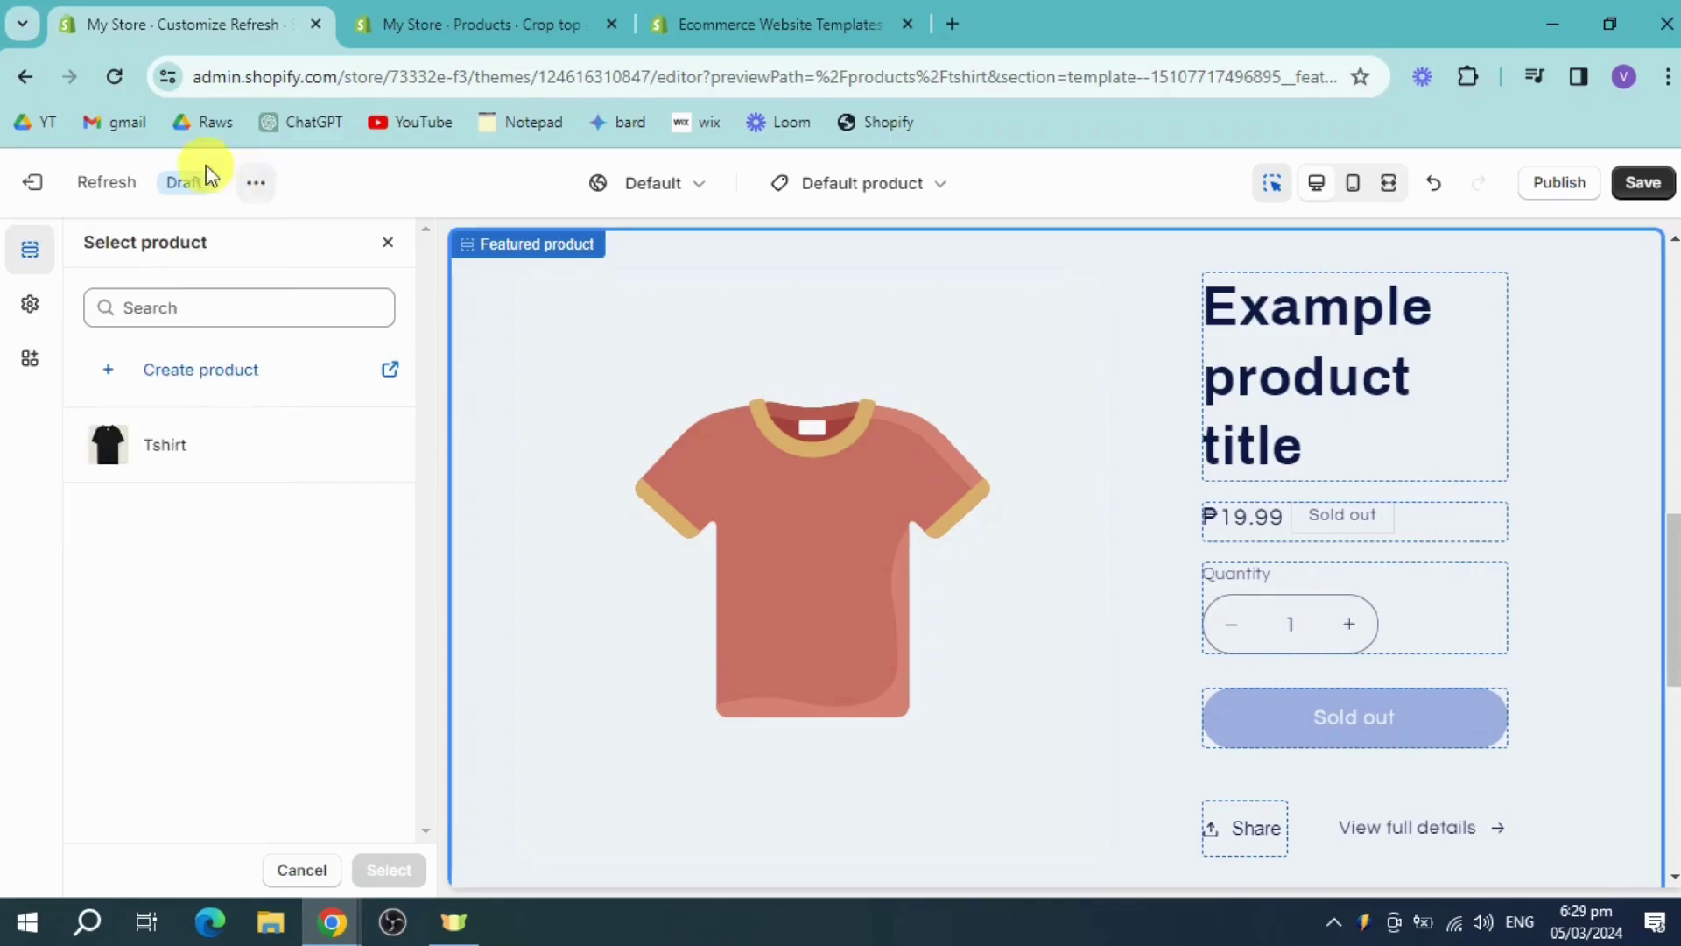
left_click(113, 72)
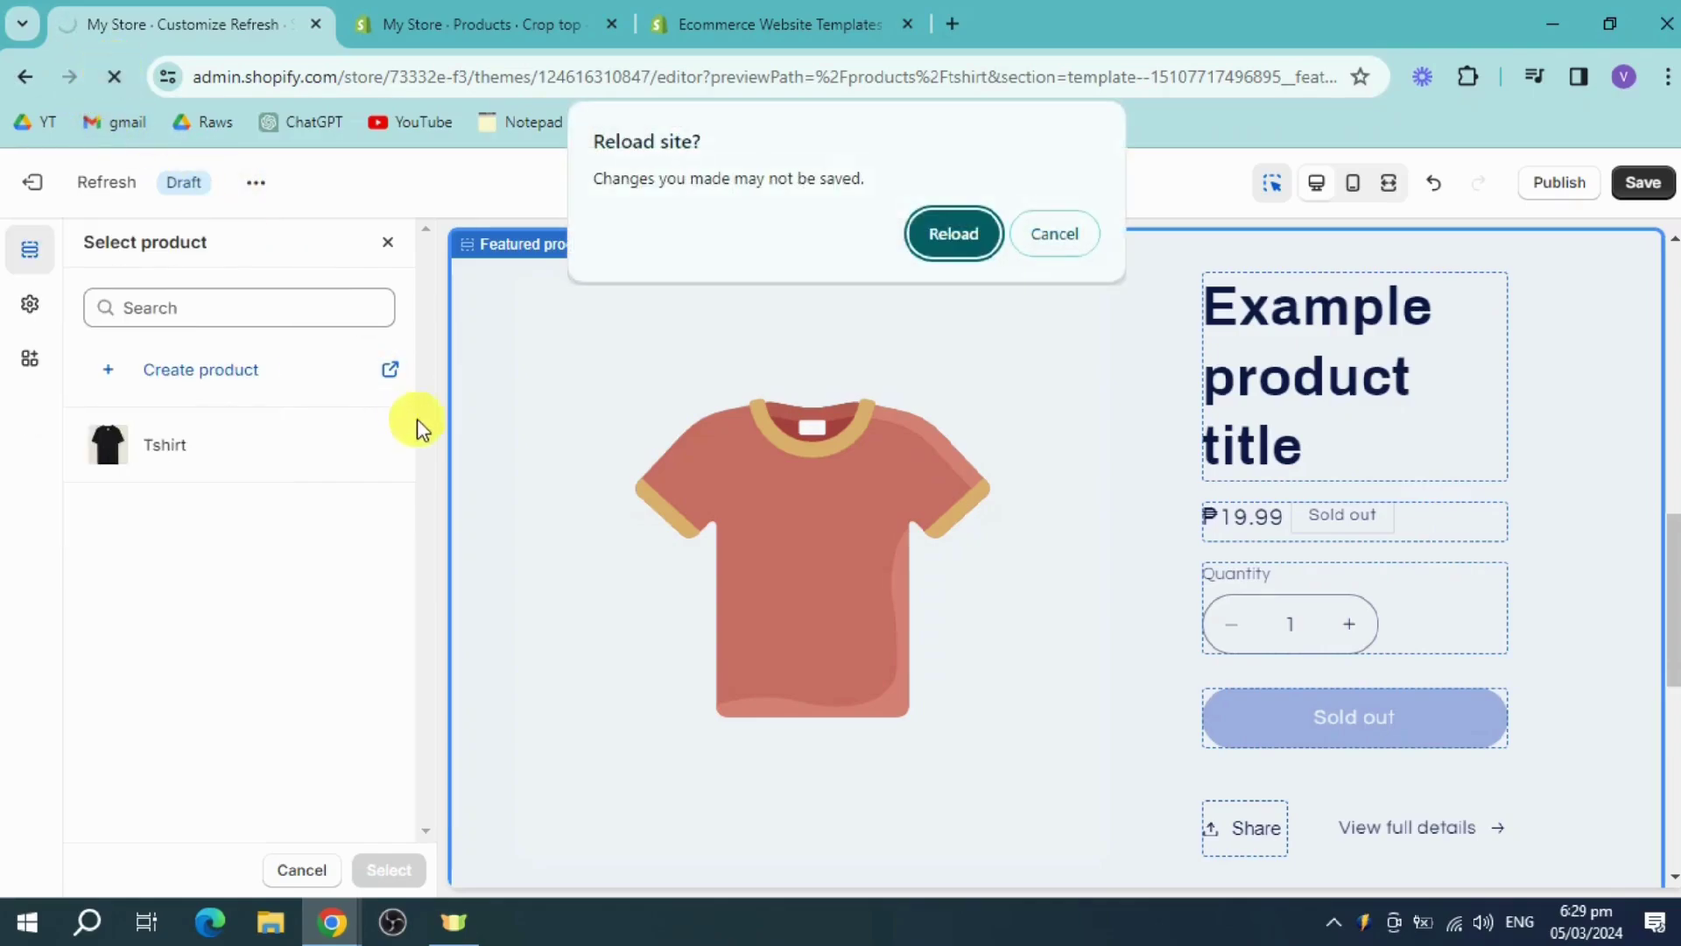
left_click(951, 237)
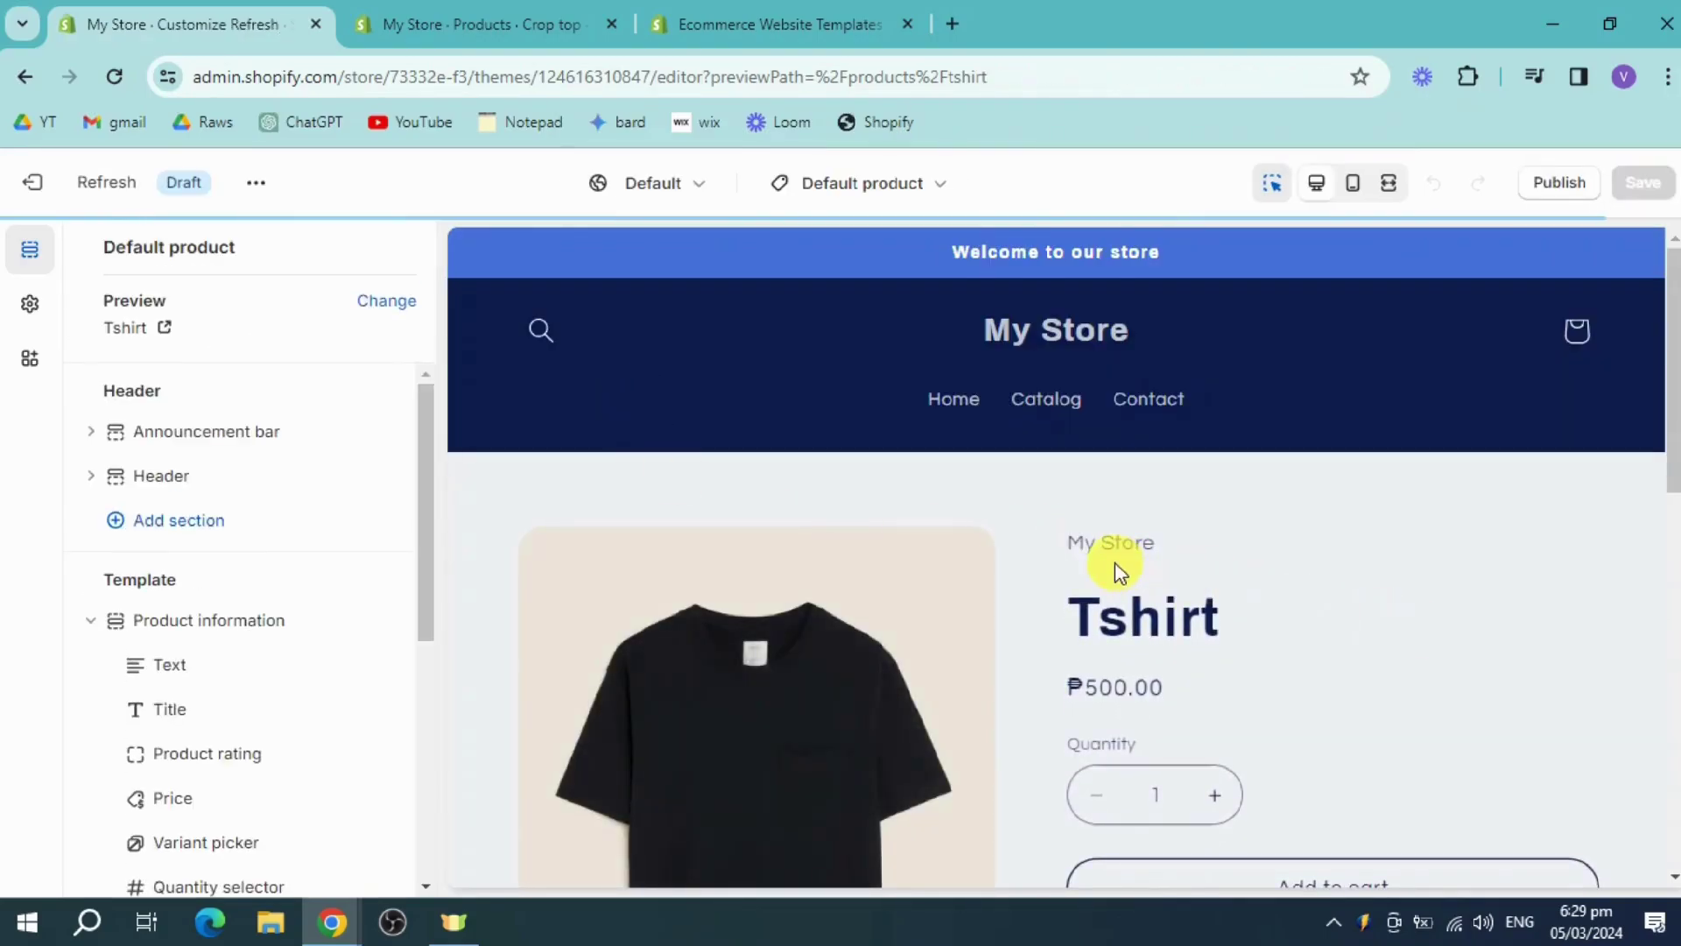
Step: Inspect the settings of the Related products section on the Tshirt product page
scroll(1115, 562, "down", 7)
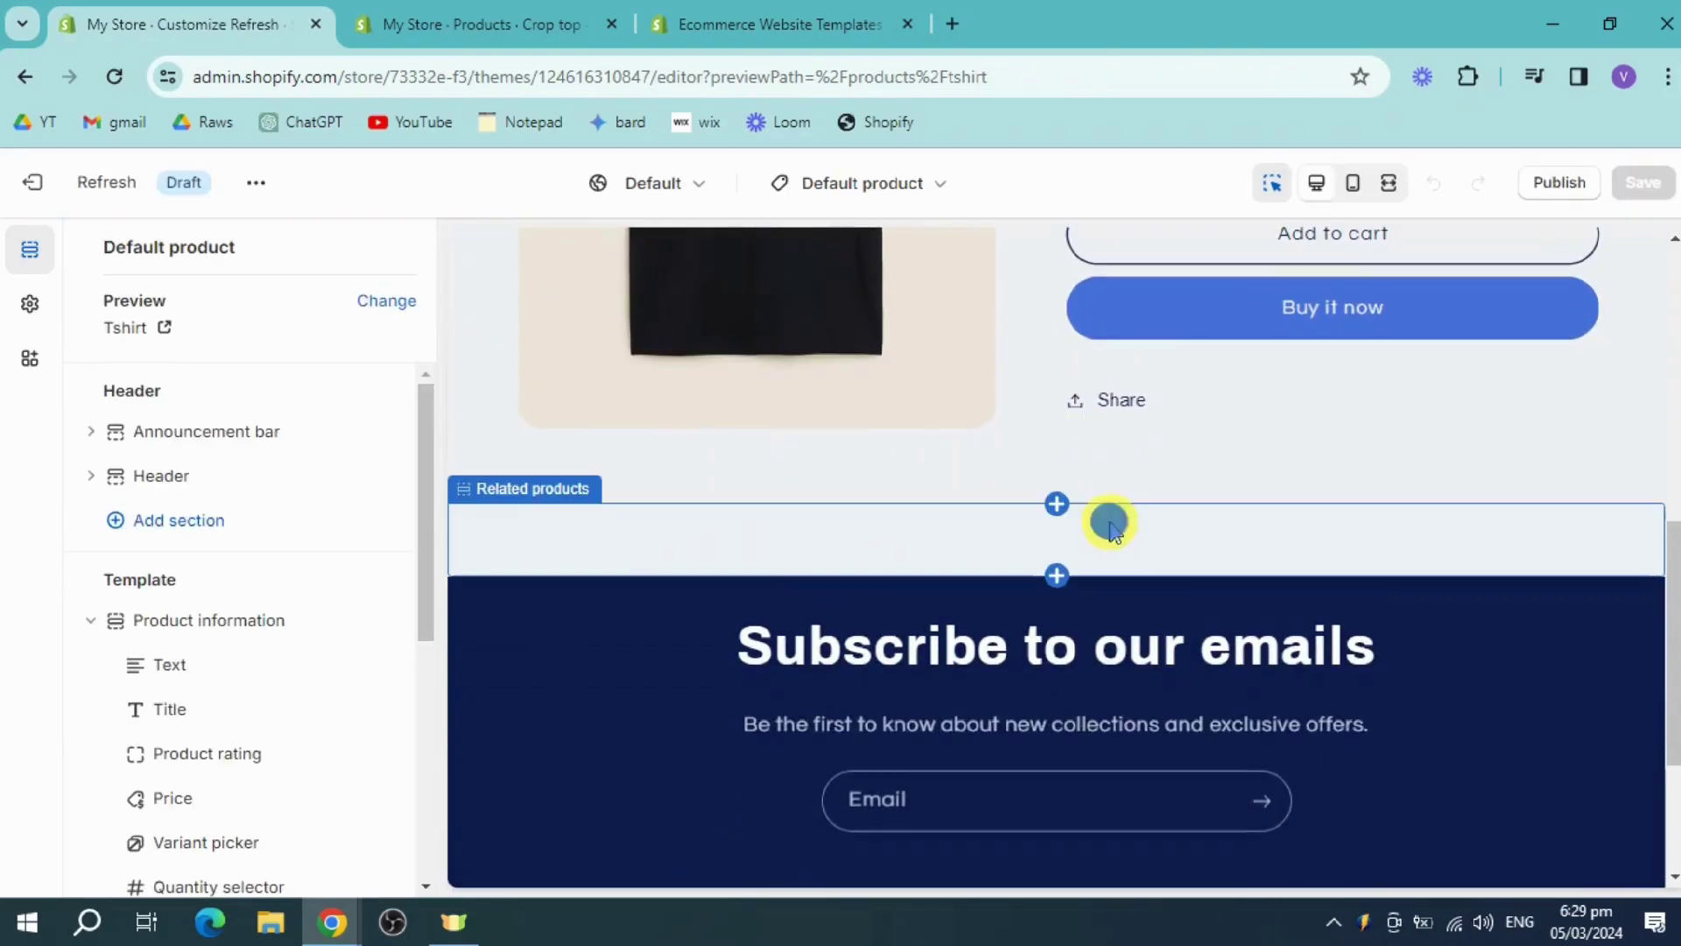
left_click(1056, 523)
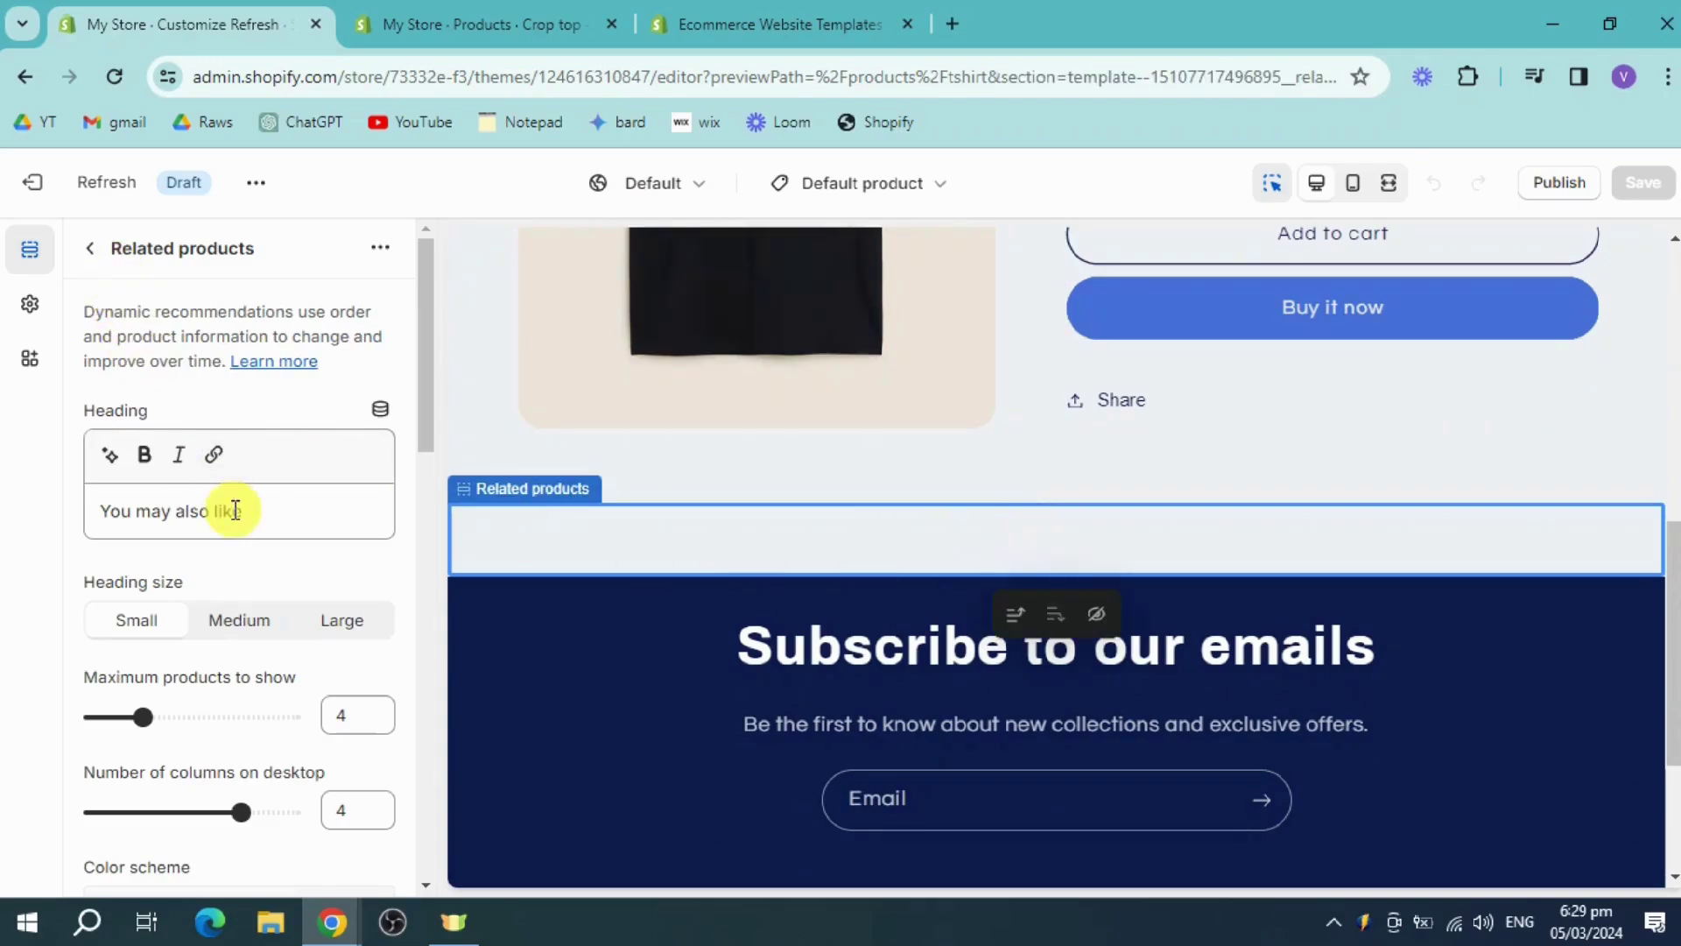
scroll(235, 511, "down", 2)
left_click(90, 254)
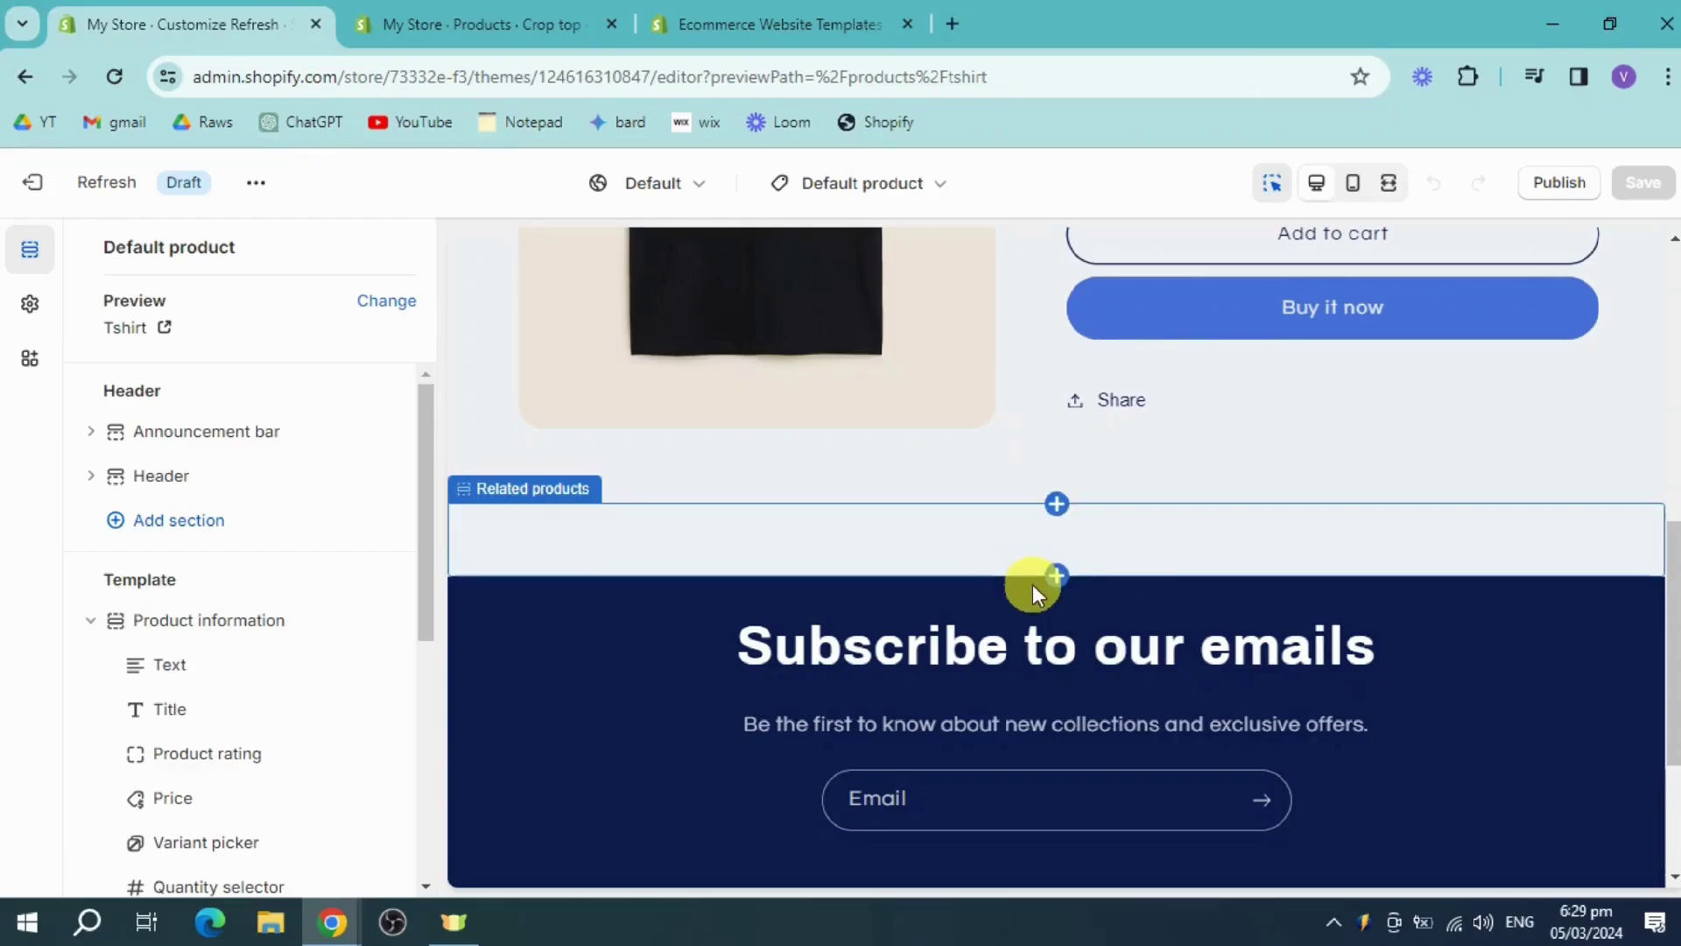
Step: Add a Featured product section to the template below Related products and choose Crop top as its product
left_click(1037, 543)
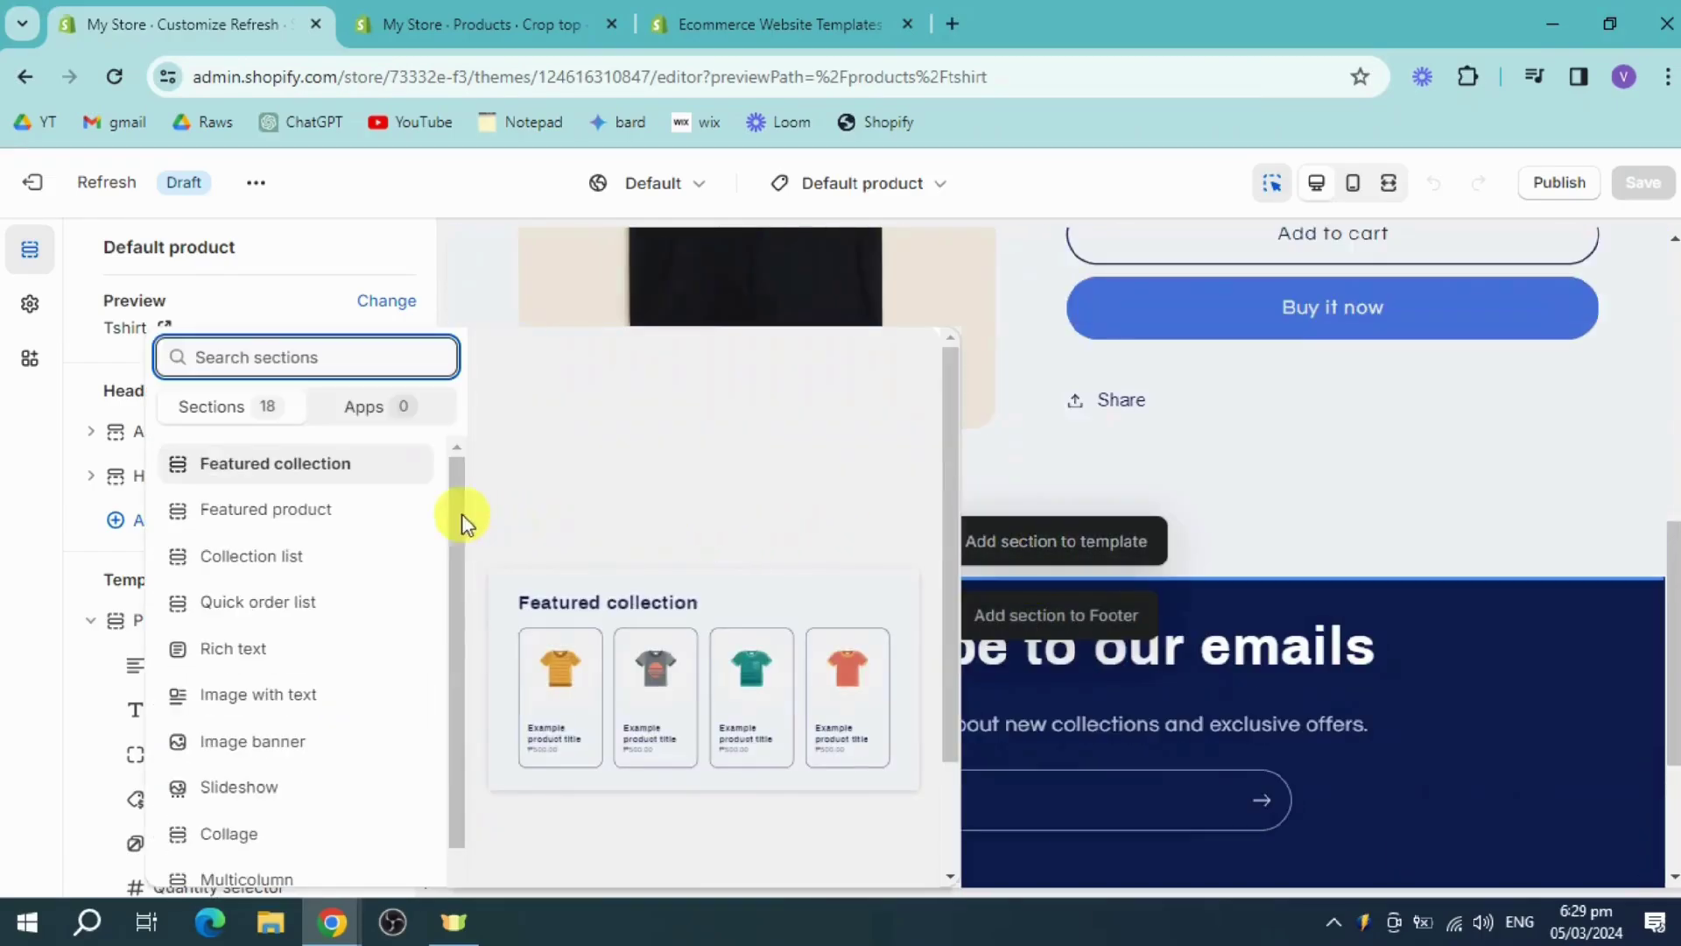
left_click(302, 515)
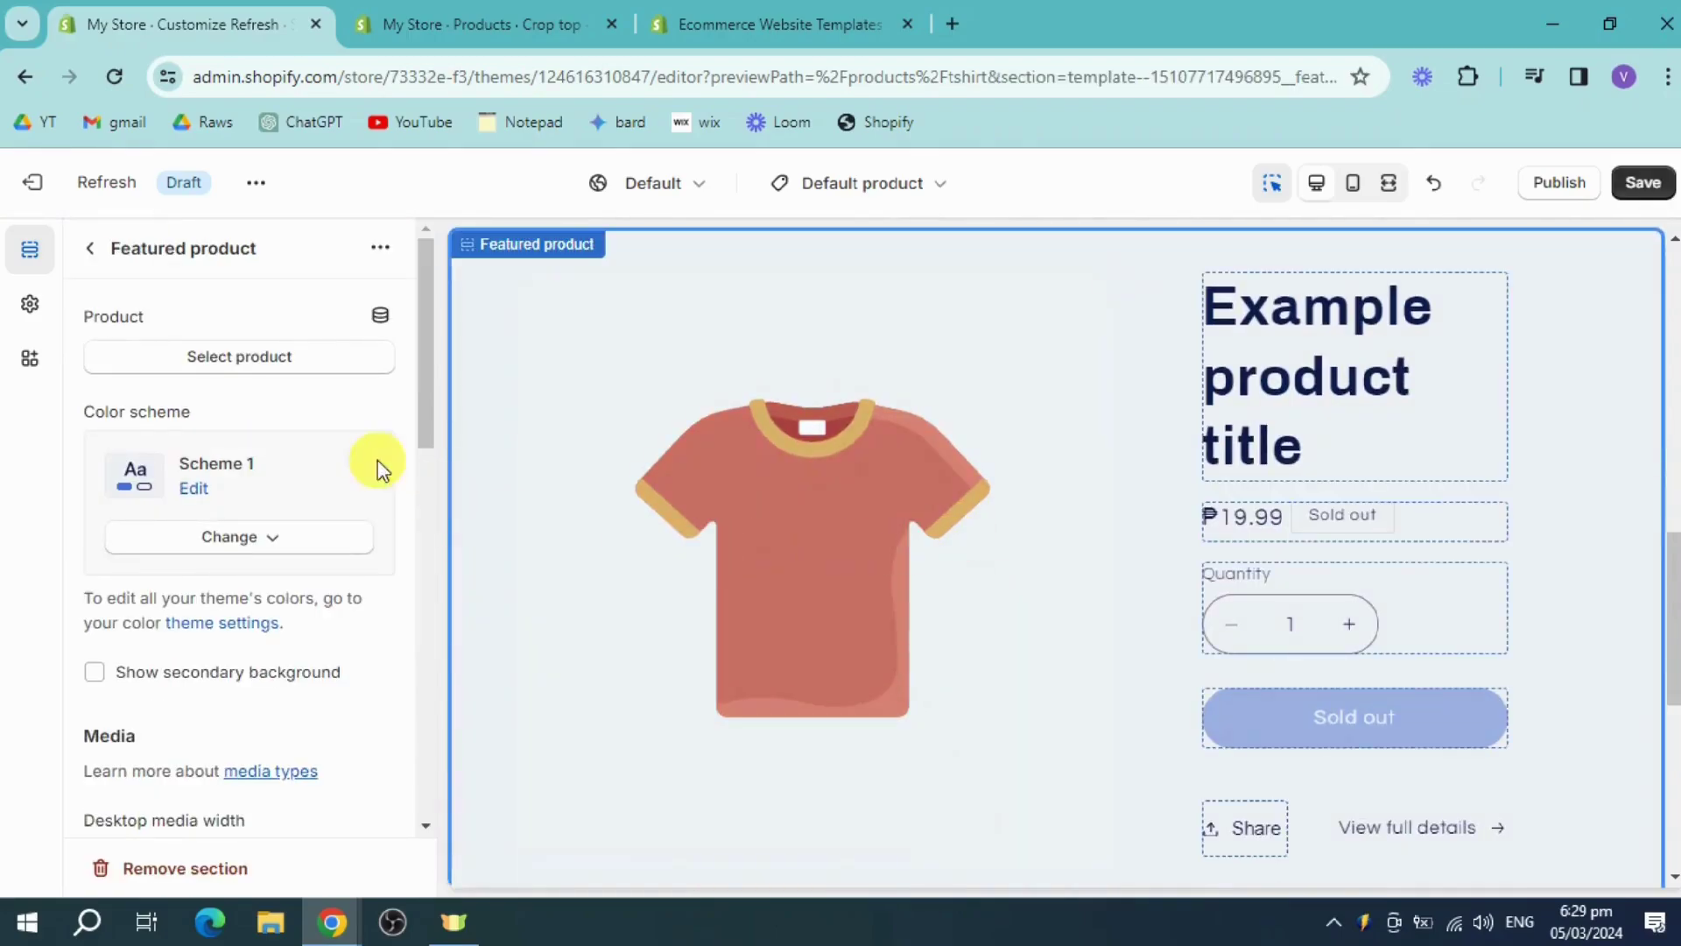
left_click(291, 361)
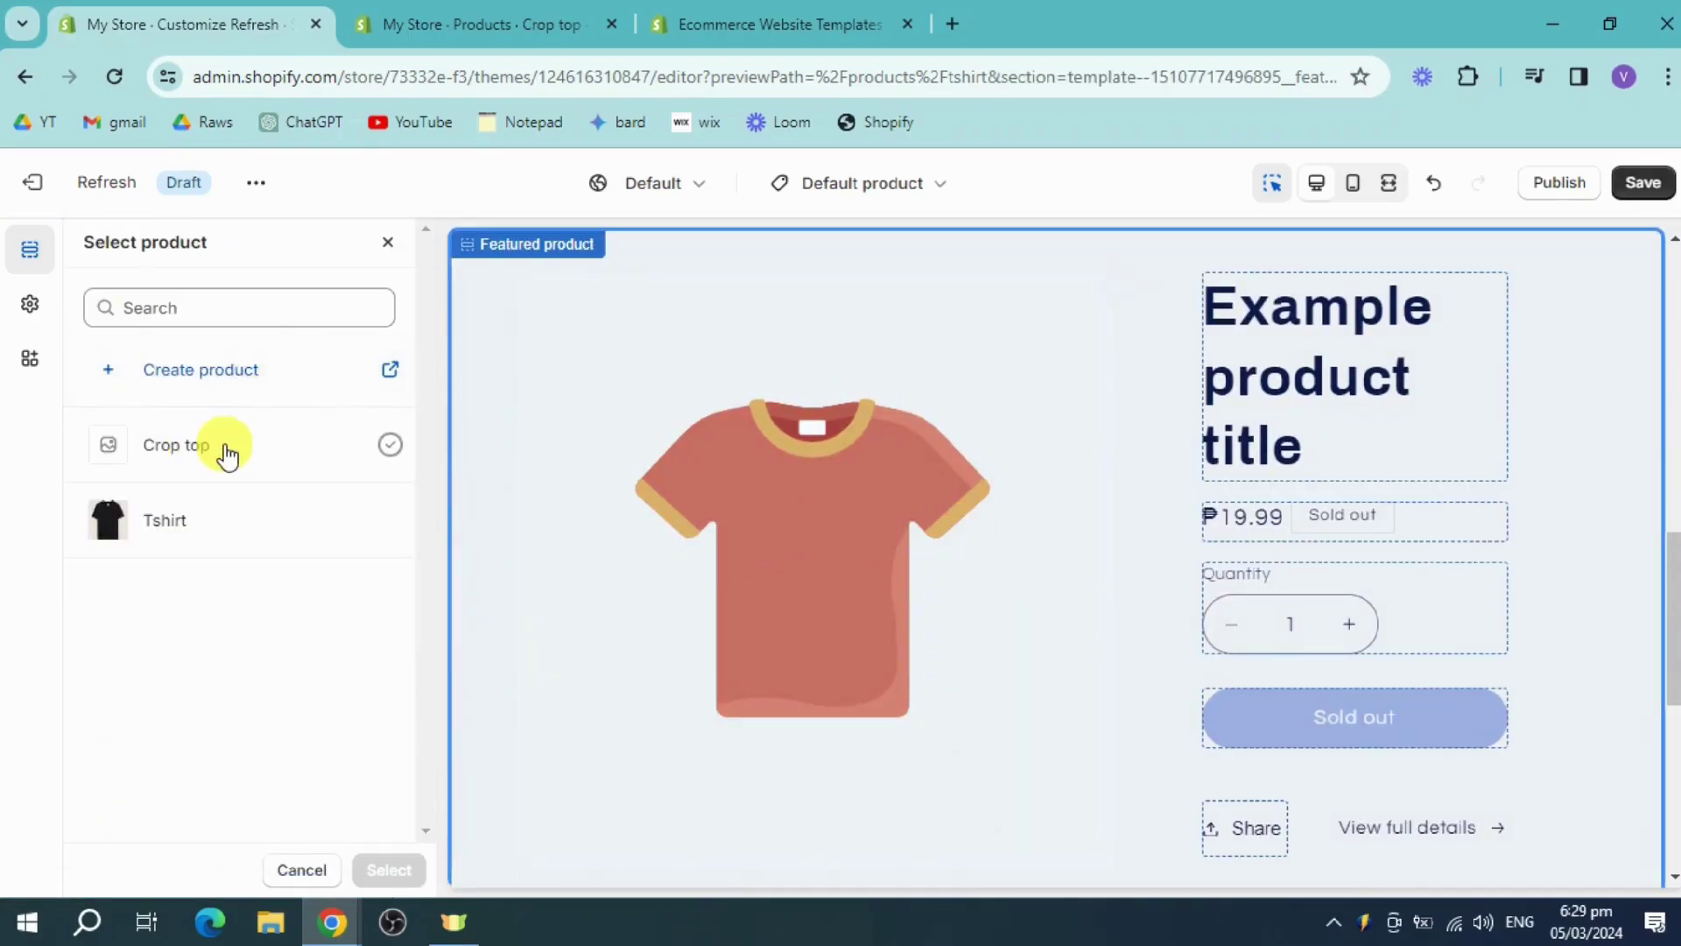
left_click(289, 461)
left_click(395, 870)
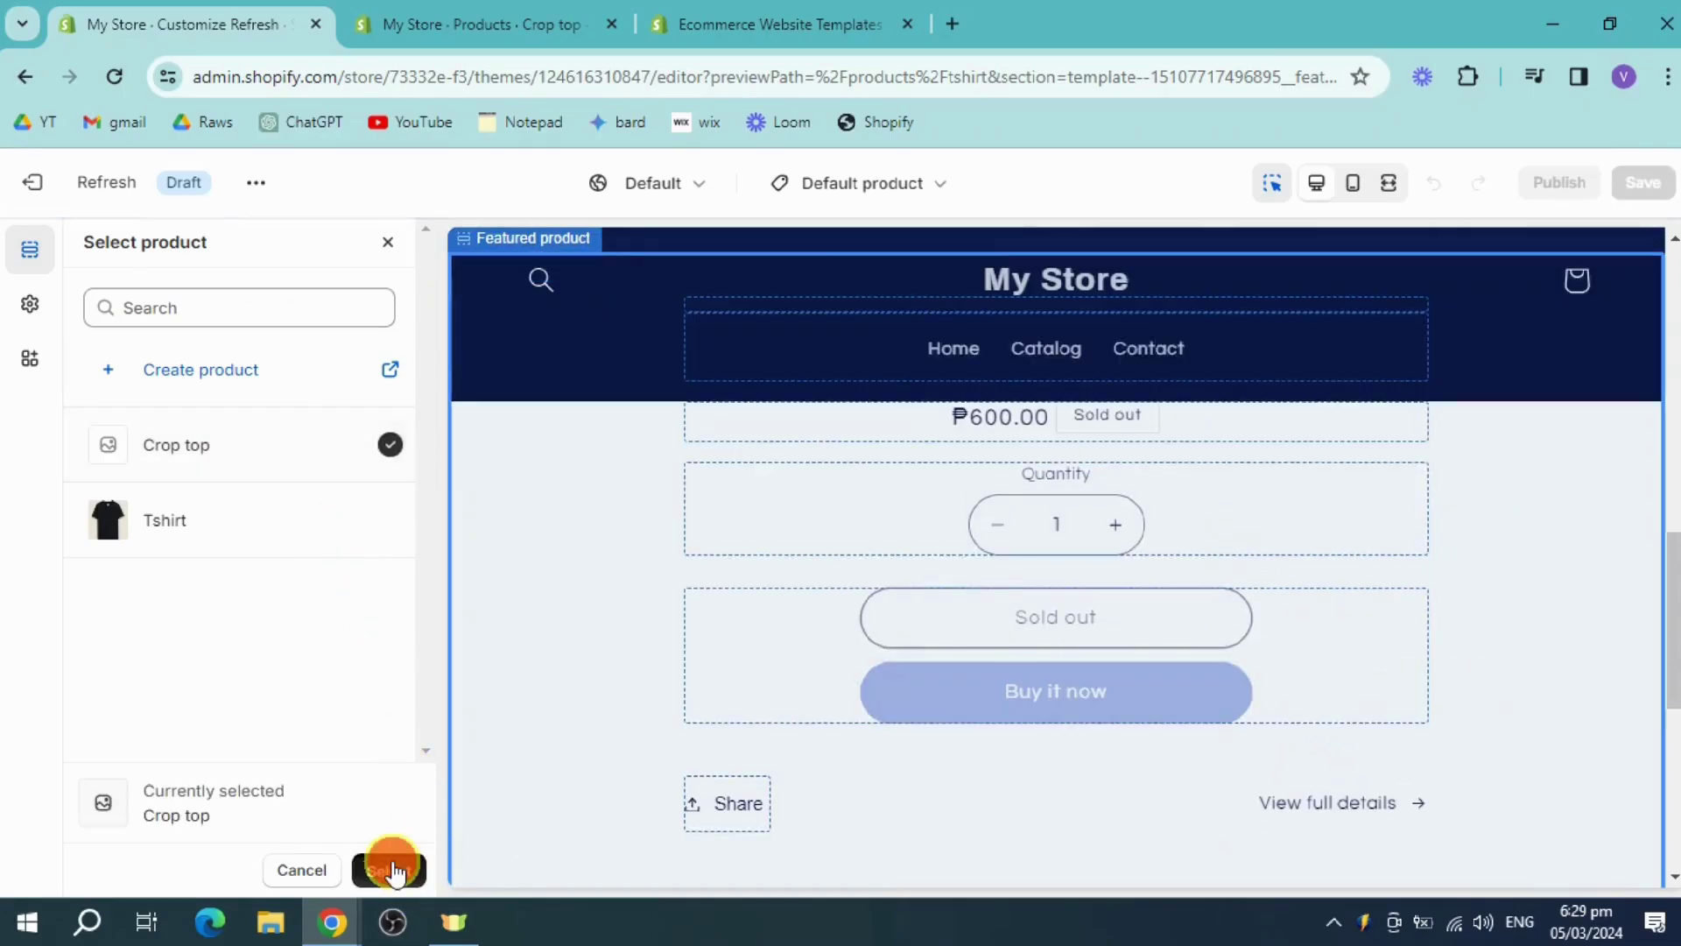
scroll(1107, 627, "up", 10)
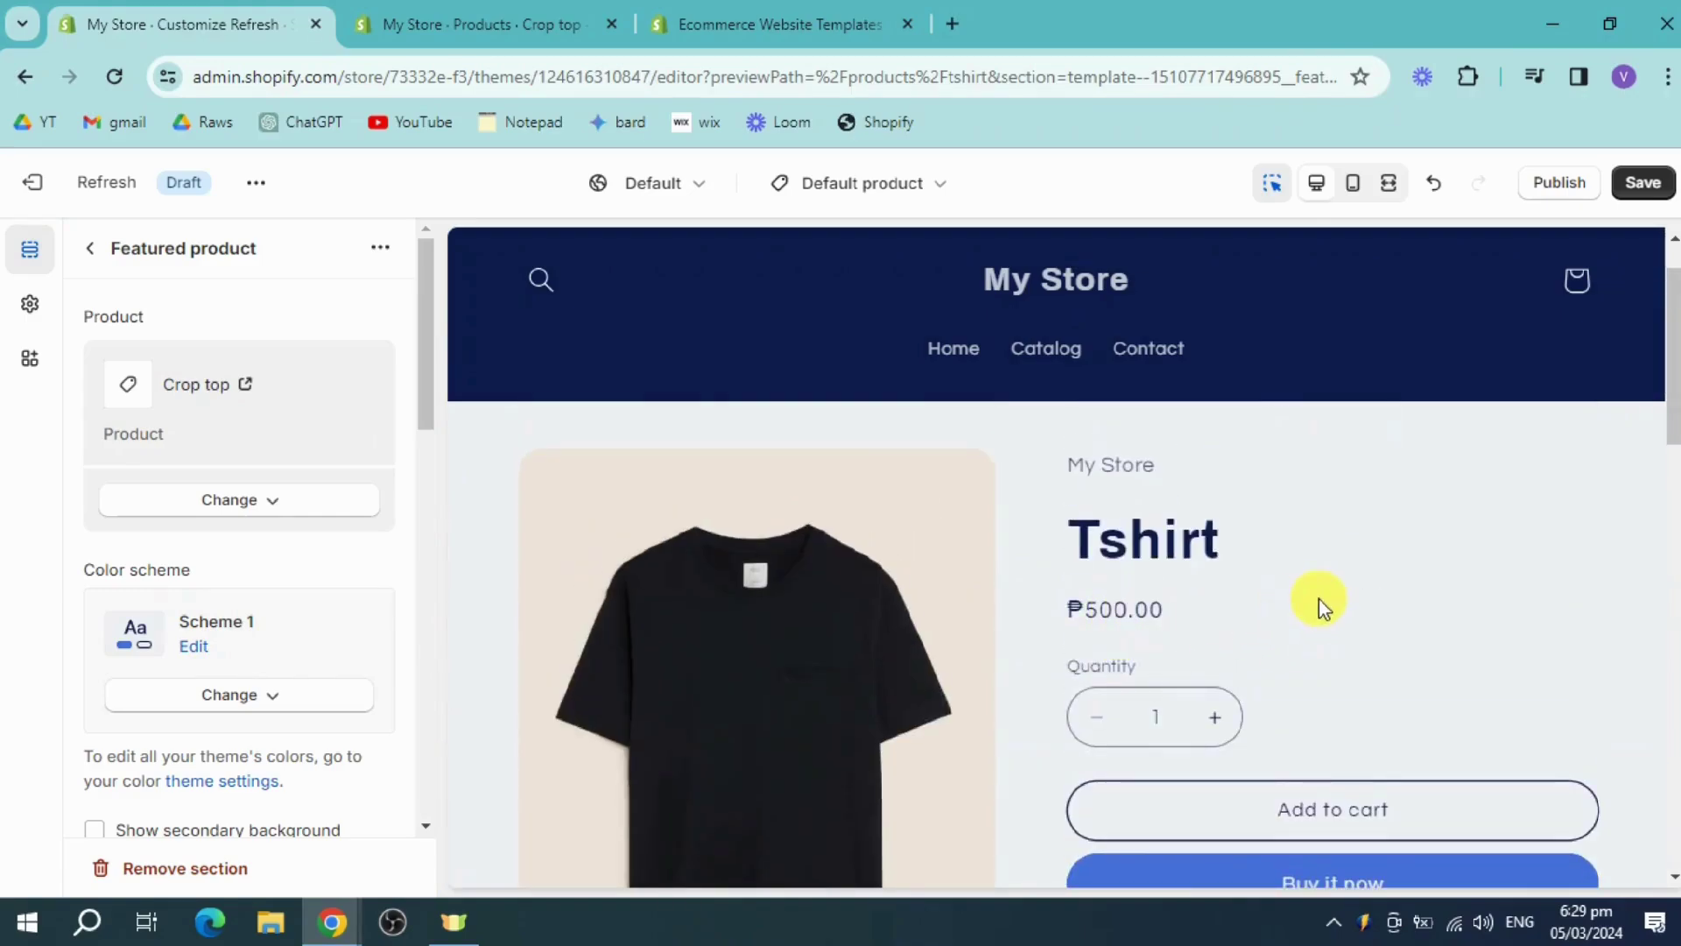
scroll(1319, 599, "down", 3)
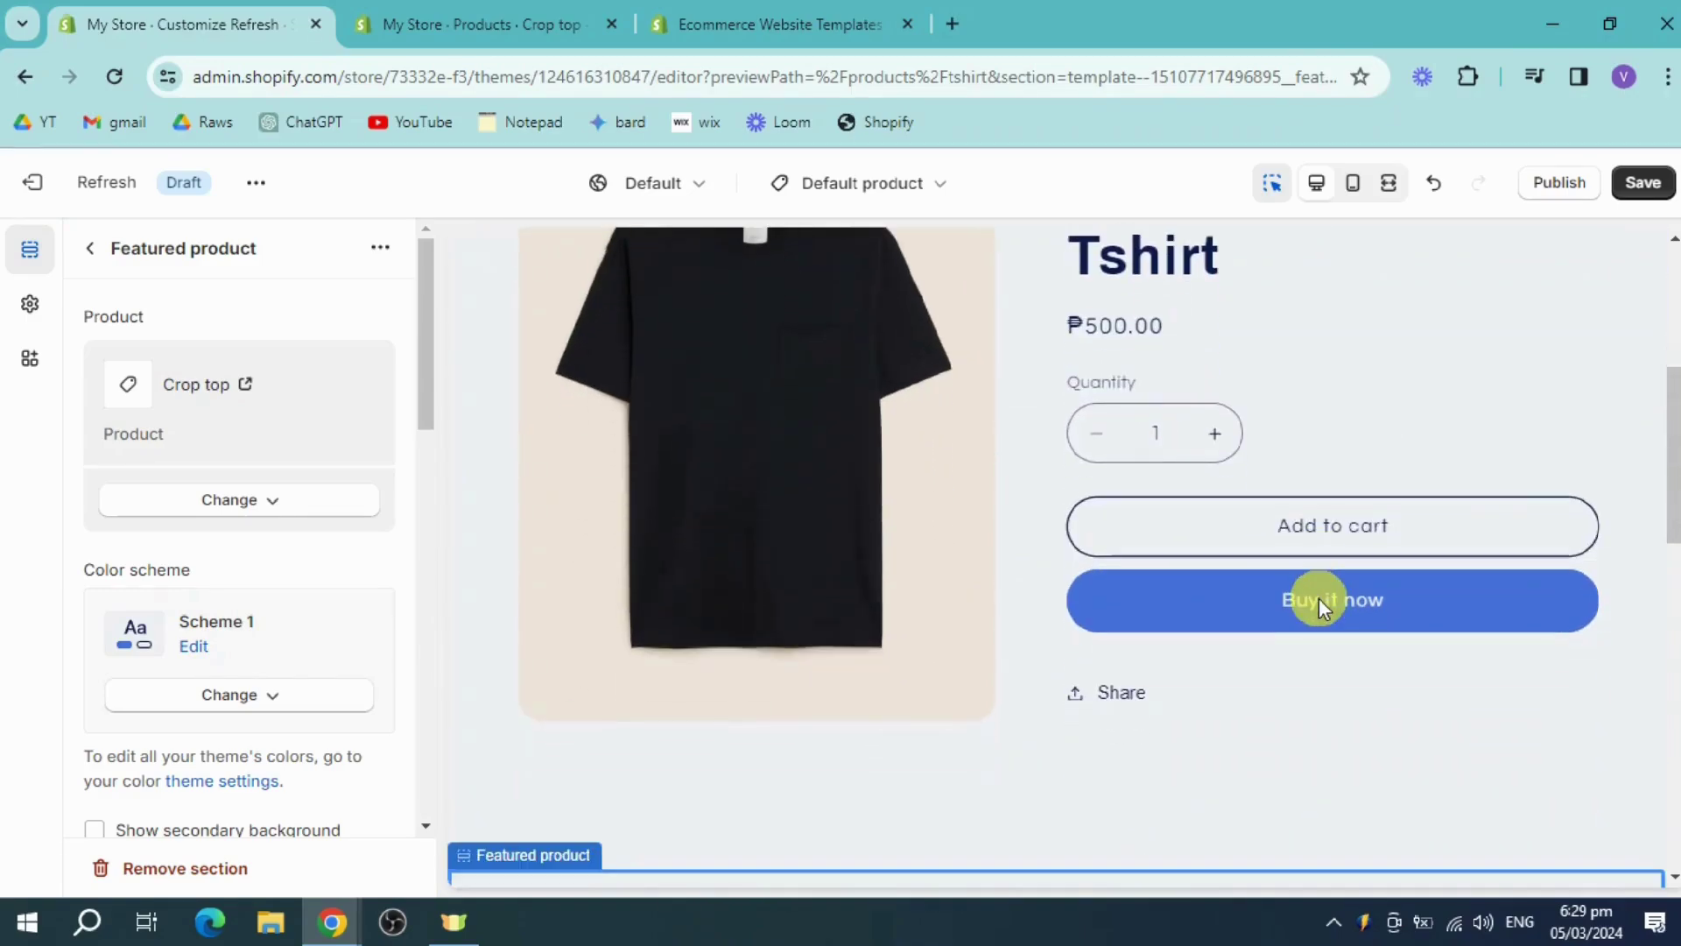